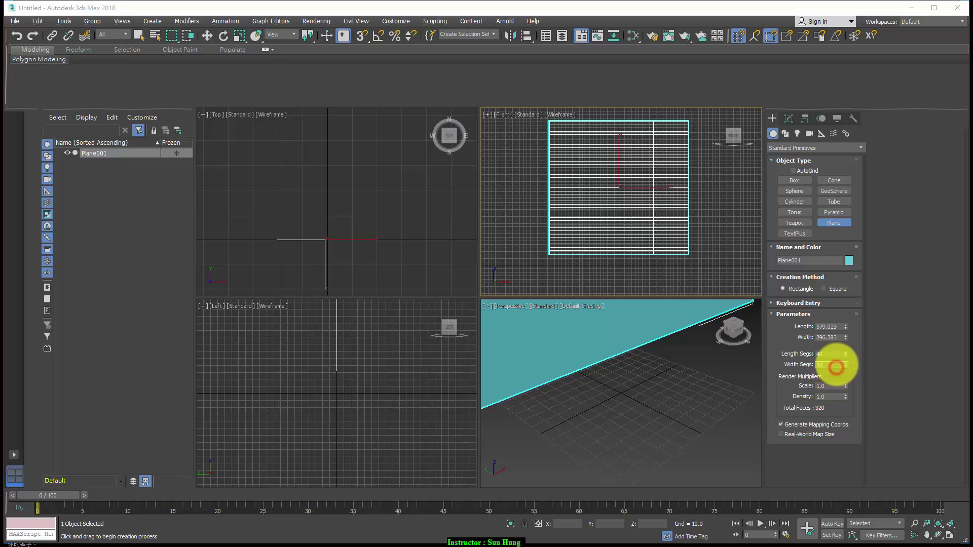
Step: Set the plane's width segments to 40
{"action": "type", "text": "40"}
{"action": "key", "text": "Return"}
{"action": "middle_click_drag", "start_coordinate": [629, 318], "coordinate": [782, 157], "text": "alt"}
Step: Create a GeoSphere with a radius of about 26 in front of the plane's lower part and set its segments to 6
{"action": "left_click", "coordinate": [833, 191]}
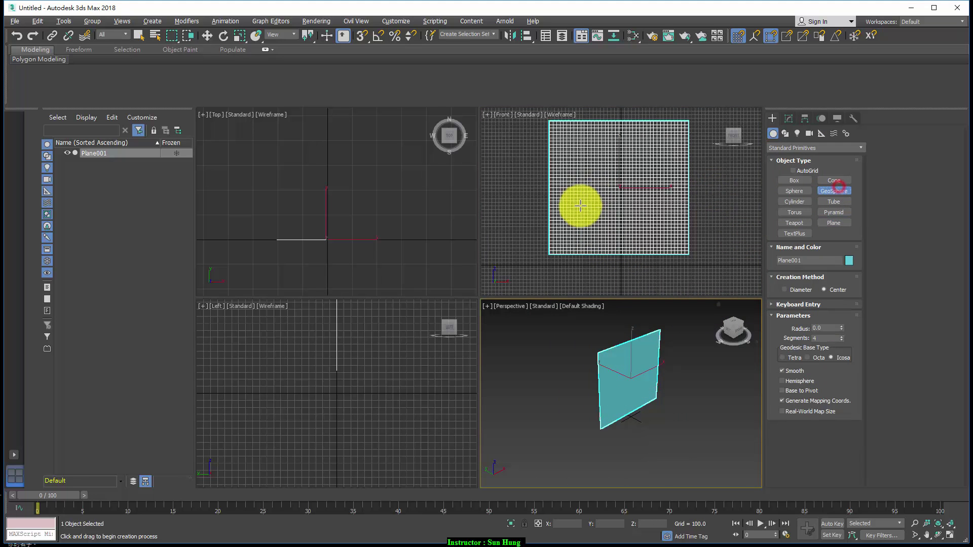
{"action": "middle_click_drag", "start_coordinate": [380, 358], "coordinate": [286, 401]}
{"action": "scroll", "coordinate": [378, 374], "scroll_direction": "down", "scroll_amount": 2}
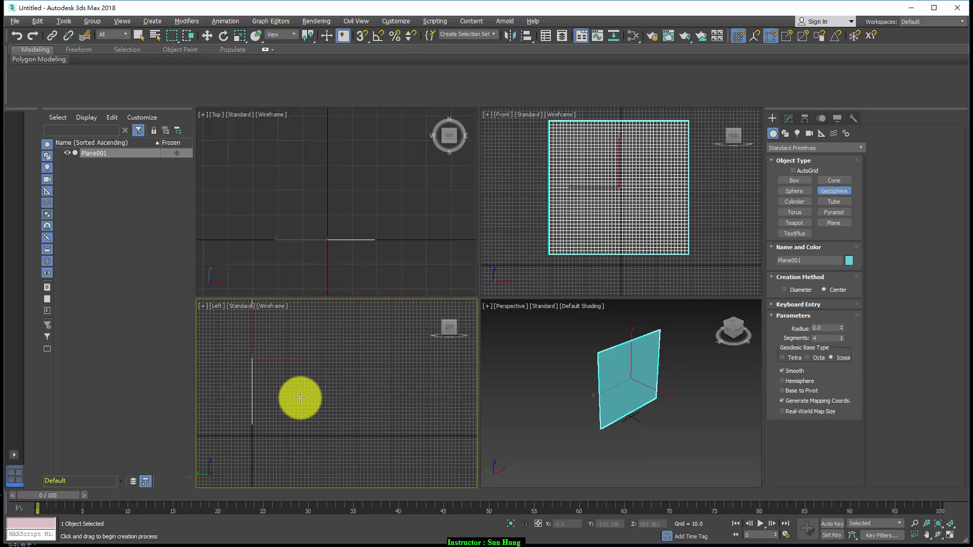
{"action": "left_click_drag", "start_coordinate": [300, 398], "coordinate": [307, 407]}
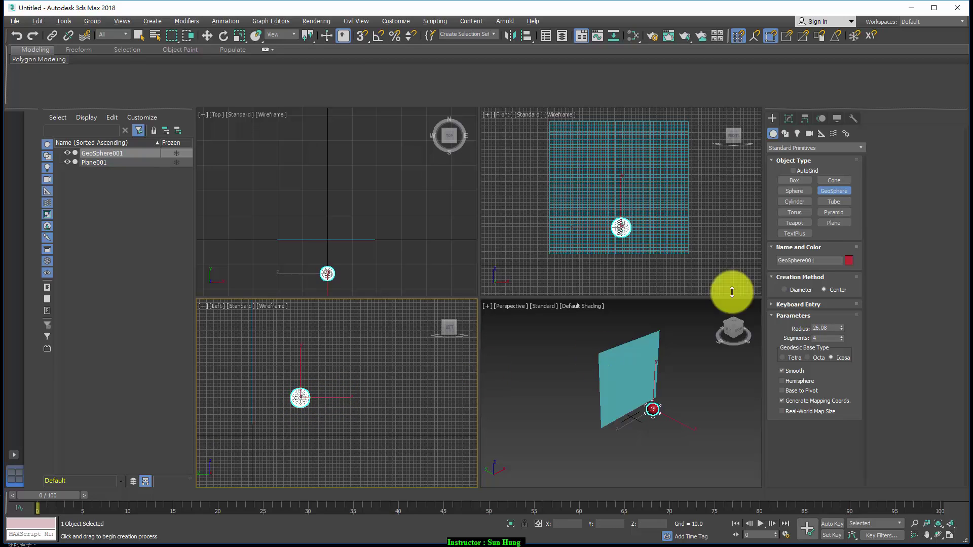
{"action": "left_click", "coordinate": [842, 336]}
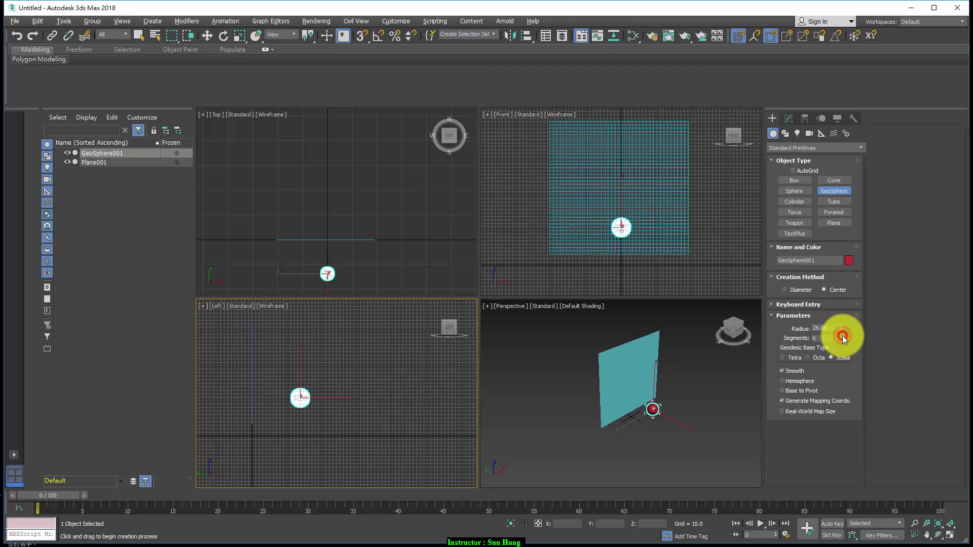
{"action": "scroll", "coordinate": [252, 381], "scroll_direction": "up", "scroll_amount": 5}
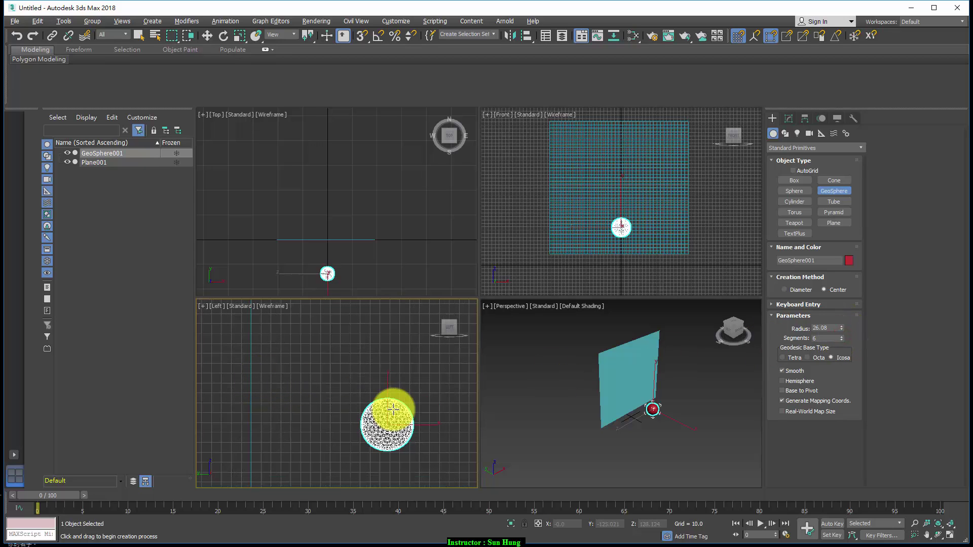
Step: Apply a Cloth modifier to the plane
{"action": "right_click", "coordinate": [710, 276]}
{"action": "left_click", "coordinate": [784, 121]}
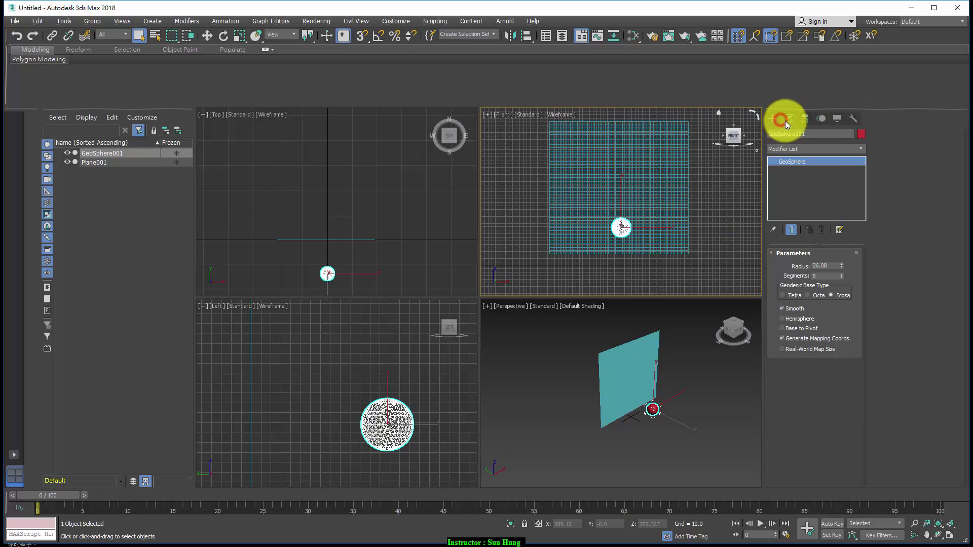
{"action": "right_click", "coordinate": [697, 188]}
{"action": "left_click", "coordinate": [658, 169]}
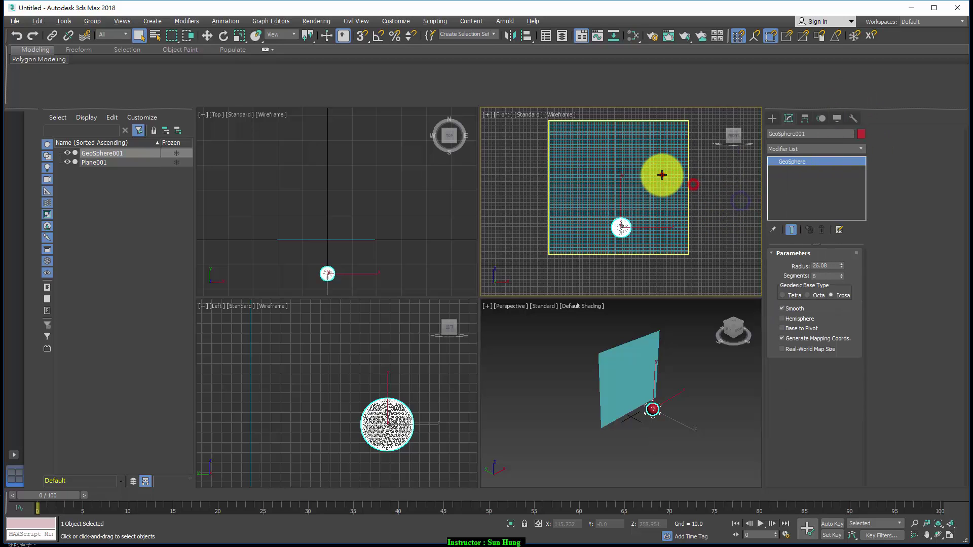
{"action": "left_click", "coordinate": [858, 150]}
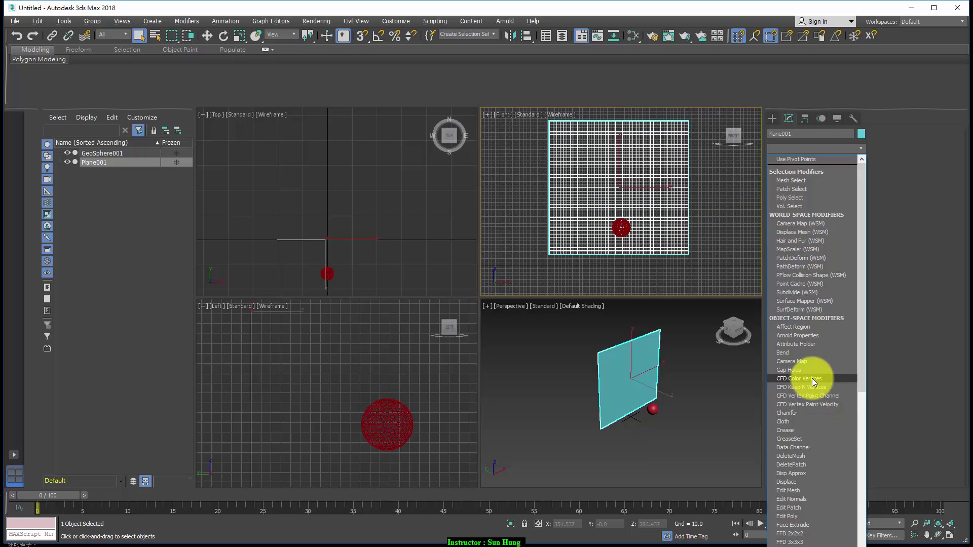
{"action": "left_click", "coordinate": [804, 422]}
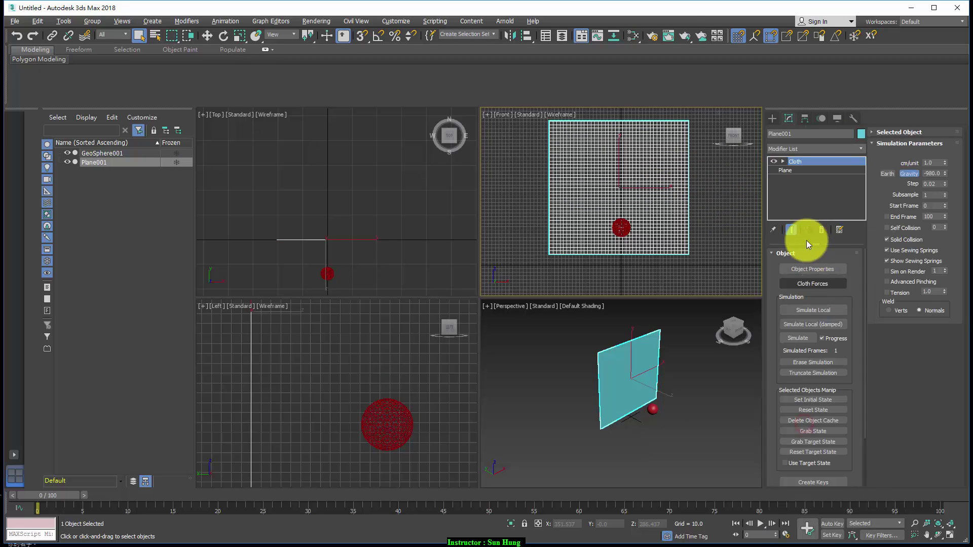
Step: Select five spaced vertices along the plane's upper edge at the Cloth modifier's Group level in an enlarged front view
{"action": "left_click", "coordinate": [782, 162]}
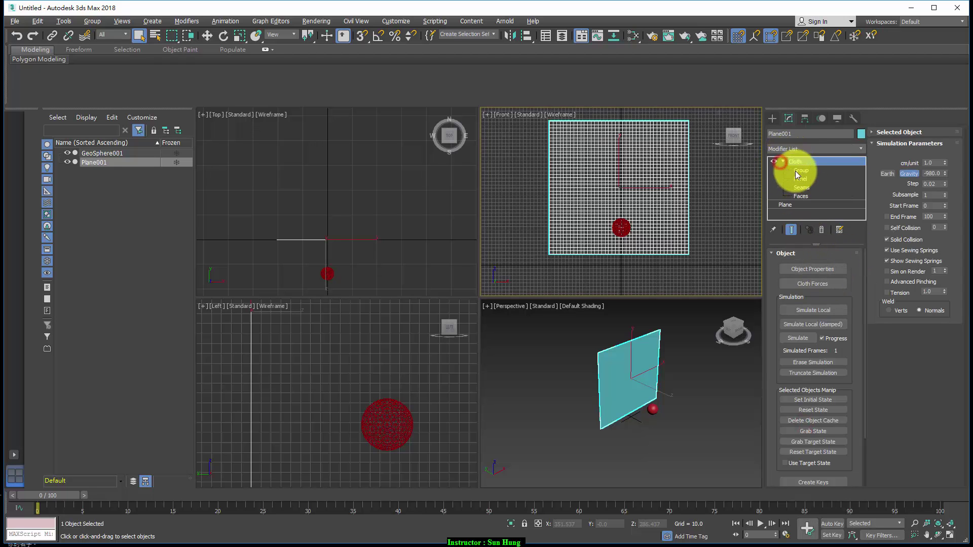
{"action": "left_click", "coordinate": [797, 171]}
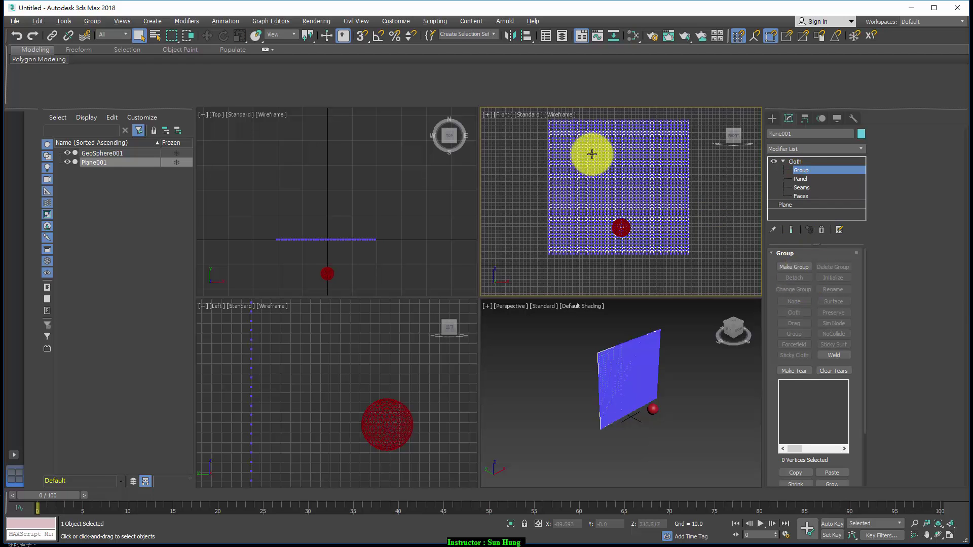
{"action": "scroll", "coordinate": [591, 204], "scroll_direction": "up", "scroll_amount": 6}
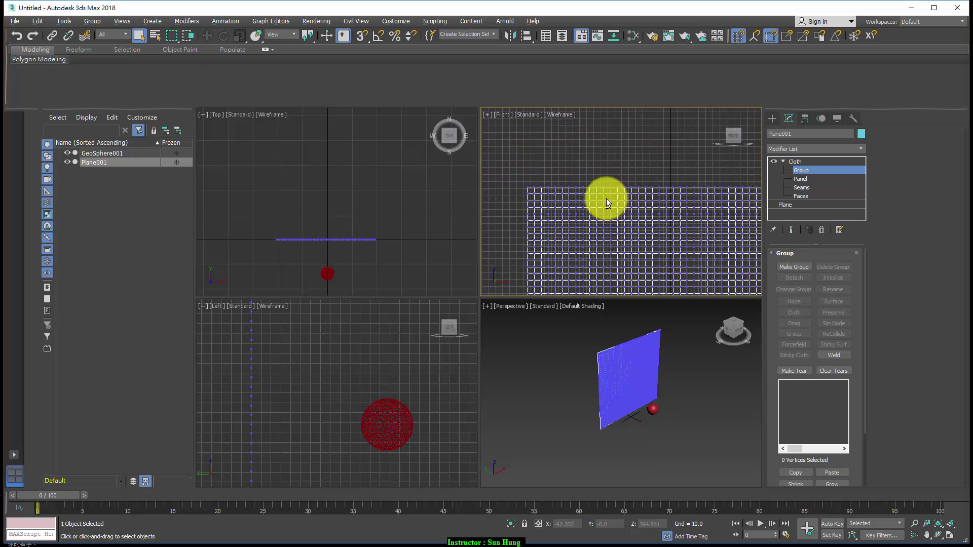
{"action": "key", "text": "alt+w"}
{"action": "scroll", "coordinate": [483, 156], "scroll_direction": "down", "scroll_amount": 3}
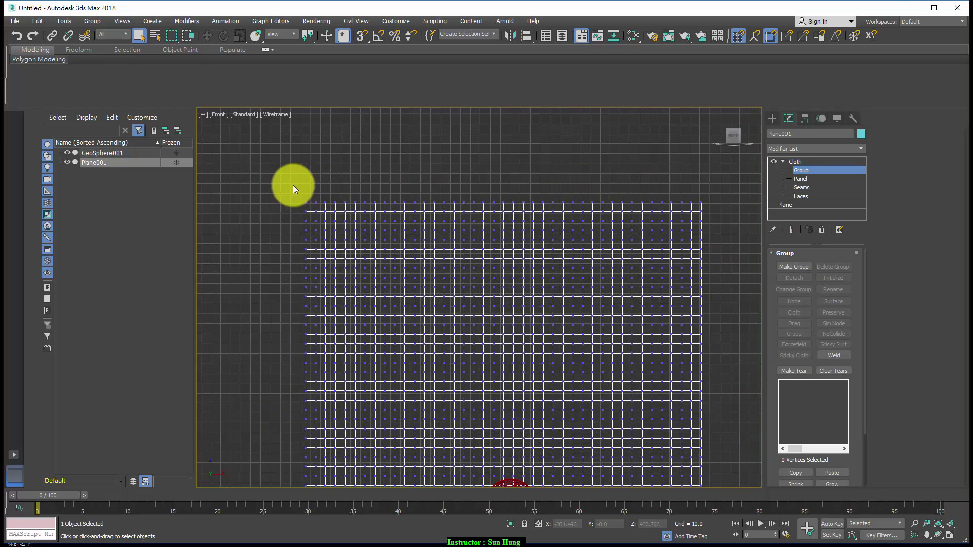
{"action": "left_click_drag", "start_coordinate": [633, 209], "coordinate": [716, 218]}
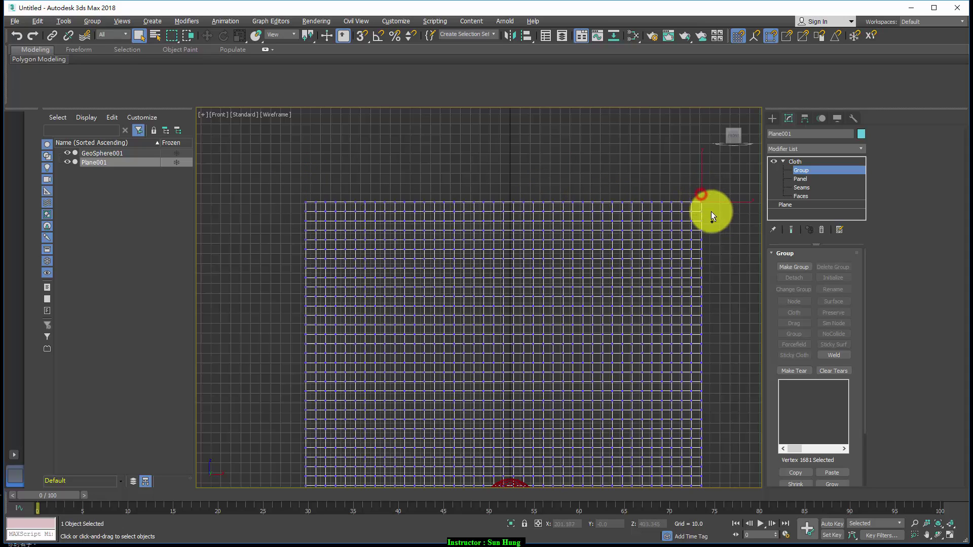
{"action": "left_click", "coordinate": [494, 201], "text": "ctrl"}
{"action": "left_click", "coordinate": [406, 201], "text": "ctrl"}
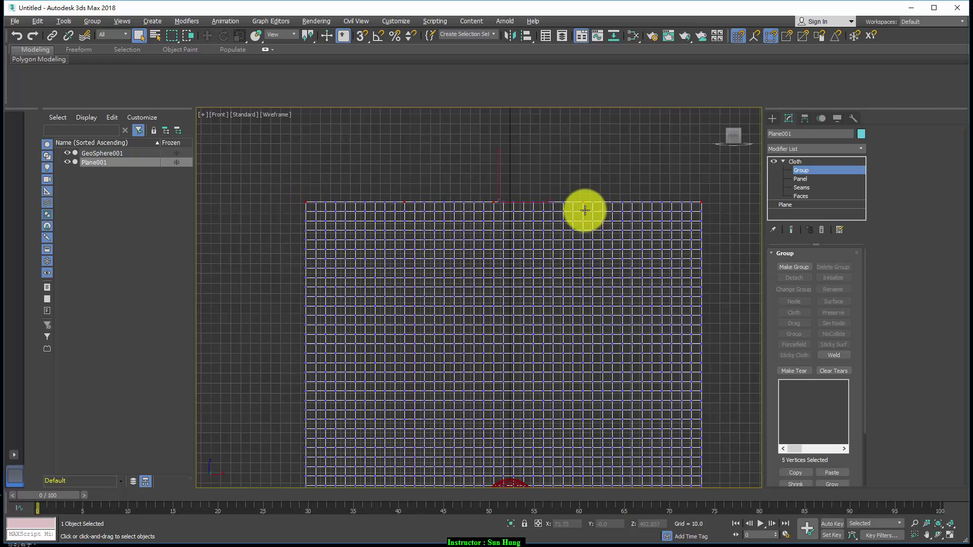
Step: Undo the vertex selection and the Cloth modifier, keeping the plane selected
{"action": "key", "text": "ctrl+z"}
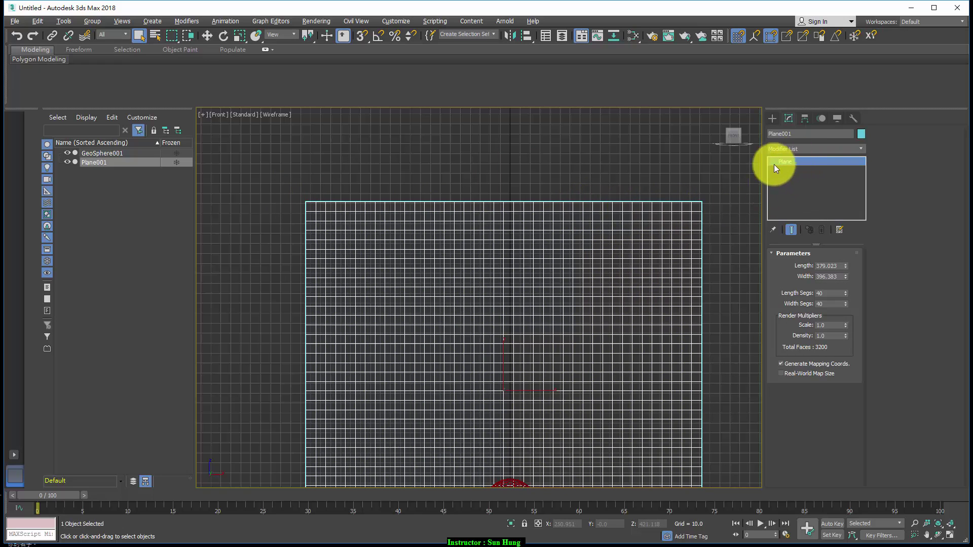
{"action": "right_click", "coordinate": [653, 211]}
{"action": "left_click", "coordinate": [674, 207]}
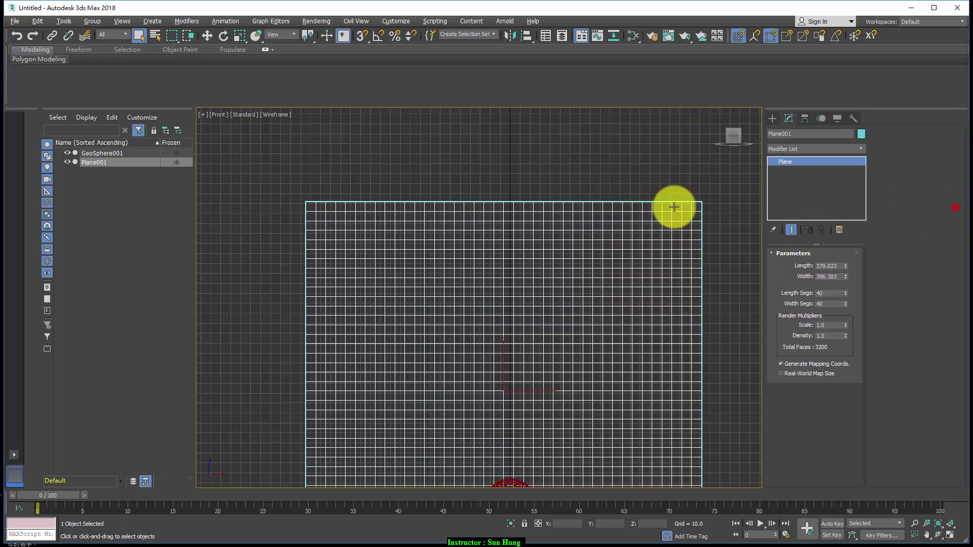
{"action": "left_click", "coordinate": [18, 35]}
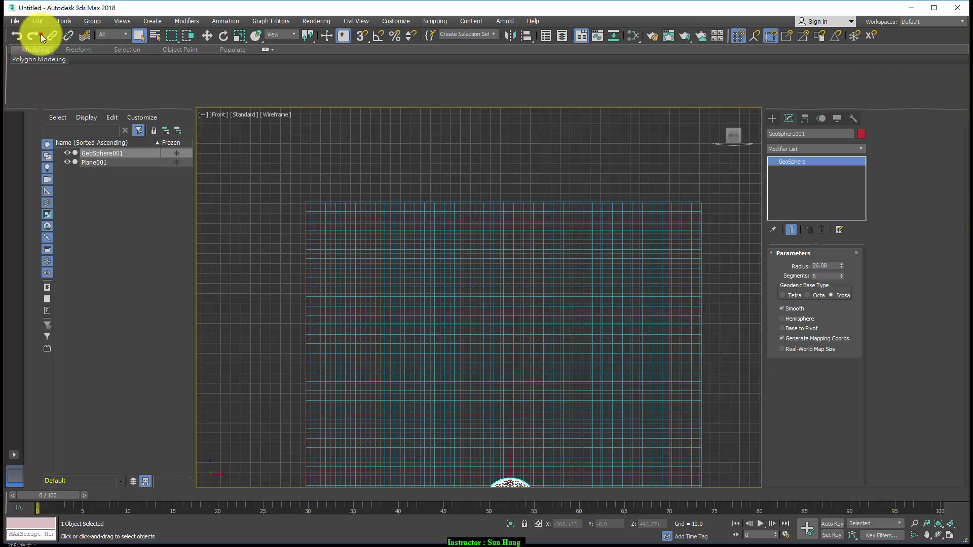
{"action": "left_click", "coordinate": [41, 36]}
{"action": "right_click", "coordinate": [431, 264]}
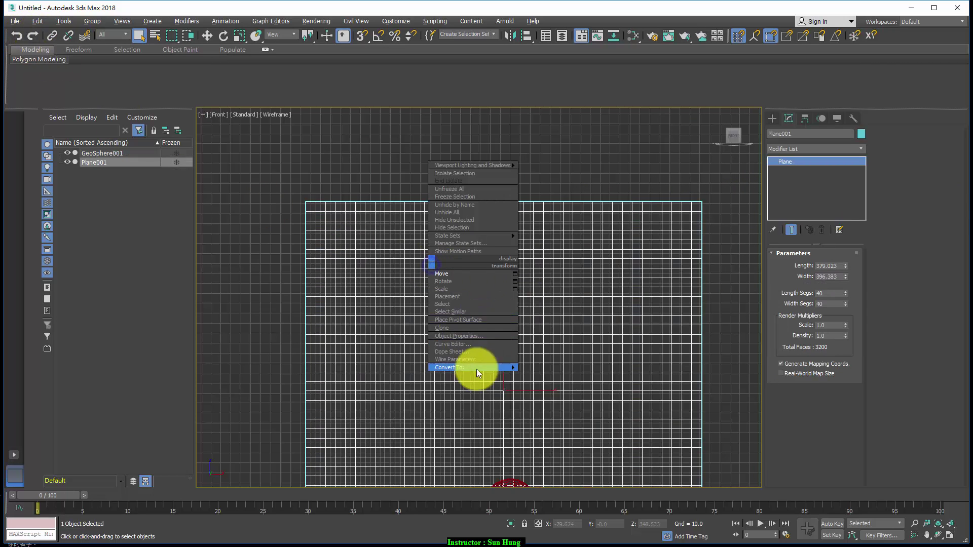
{"action": "left_click", "coordinate": [867, 146]}
{"action": "left_click", "coordinate": [860, 148]}
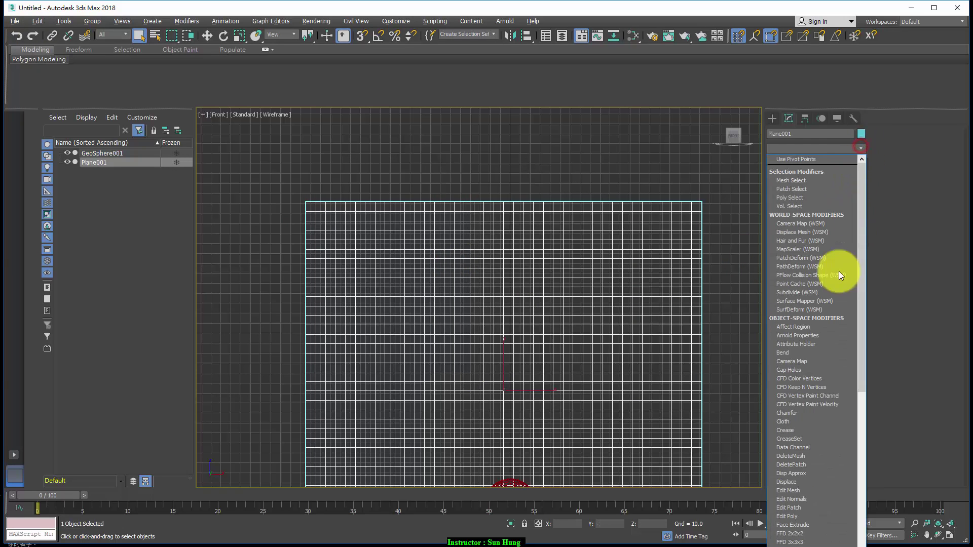
{"action": "left_click", "coordinate": [795, 428]}
{"action": "left_click", "coordinate": [822, 229]}
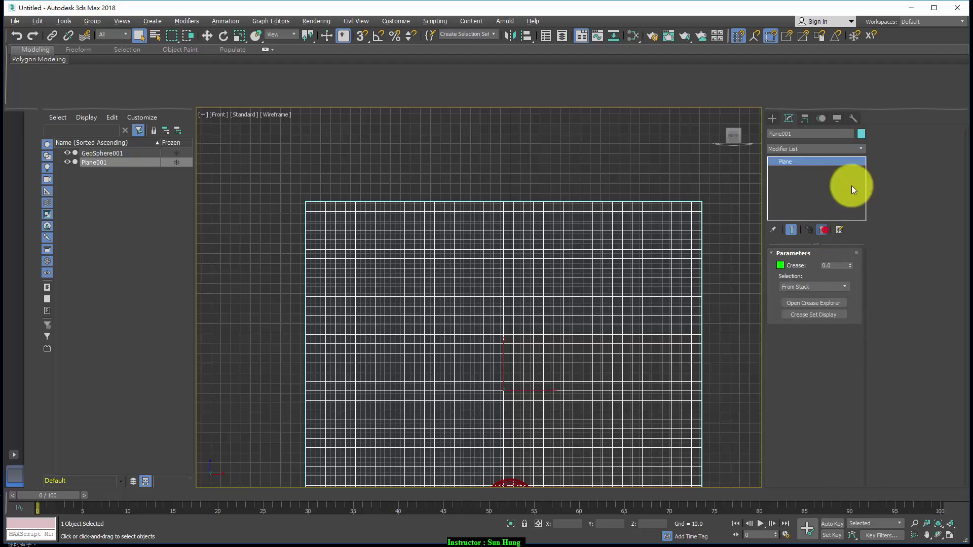
Step: Add the Cloth modifier to the selected plane
{"action": "left_click", "coordinate": [862, 149]}
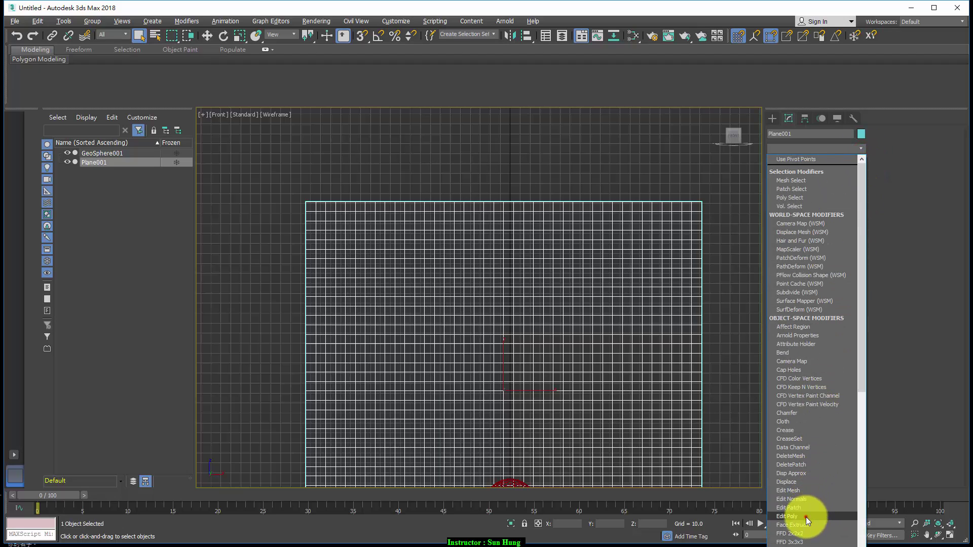
{"action": "left_click_drag", "start_coordinate": [806, 516], "coordinate": [806, 481]}
{"action": "left_click", "coordinate": [813, 421]}
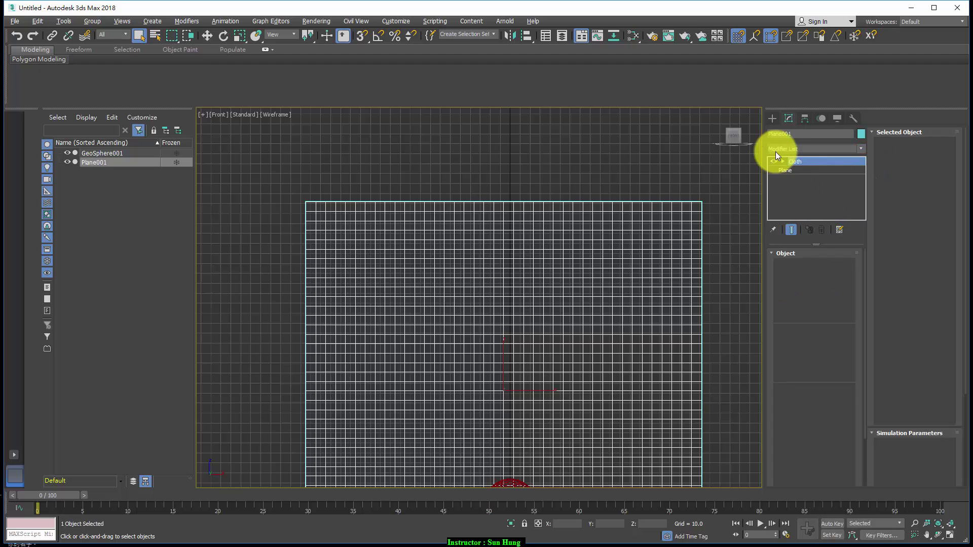
Step: At the Cloth modifier's Group level, select five evenly spaced vertices along the plane's upper edge, including both corners
{"action": "left_click", "coordinate": [782, 161]}
{"action": "left_click", "coordinate": [799, 170]}
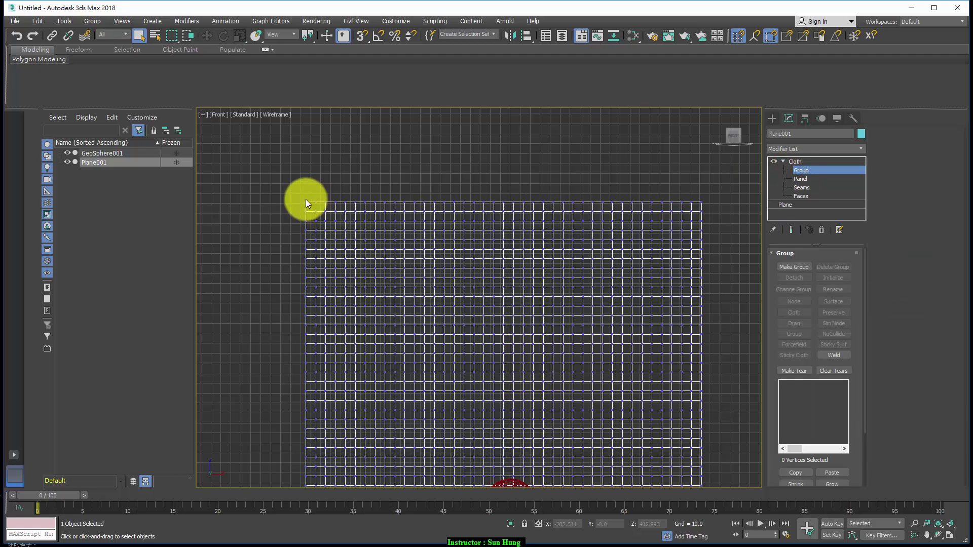
{"action": "left_click", "coordinate": [698, 222], "text": "alt"}
{"action": "left_click", "coordinate": [502, 202], "text": "ctrl"}
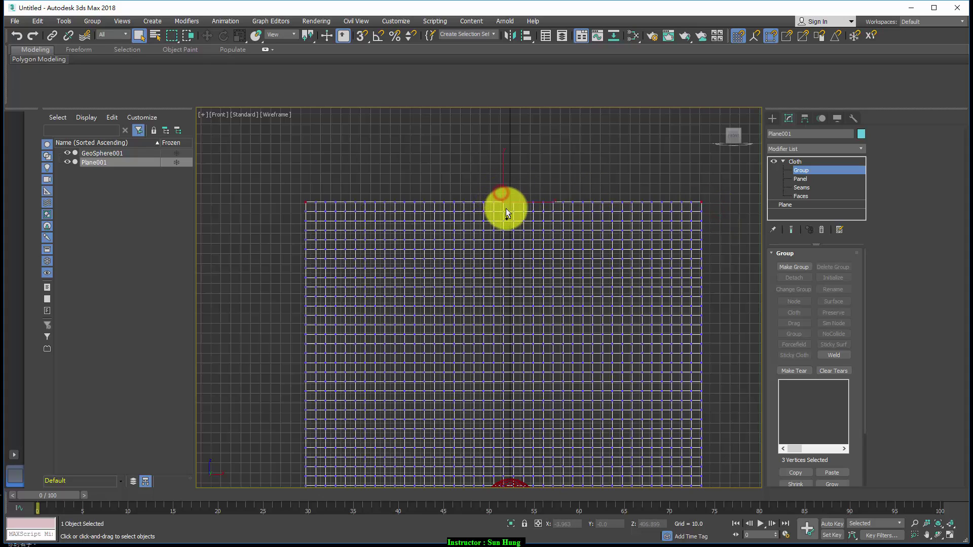
{"action": "left_click", "coordinate": [404, 202], "text": "ctrl"}
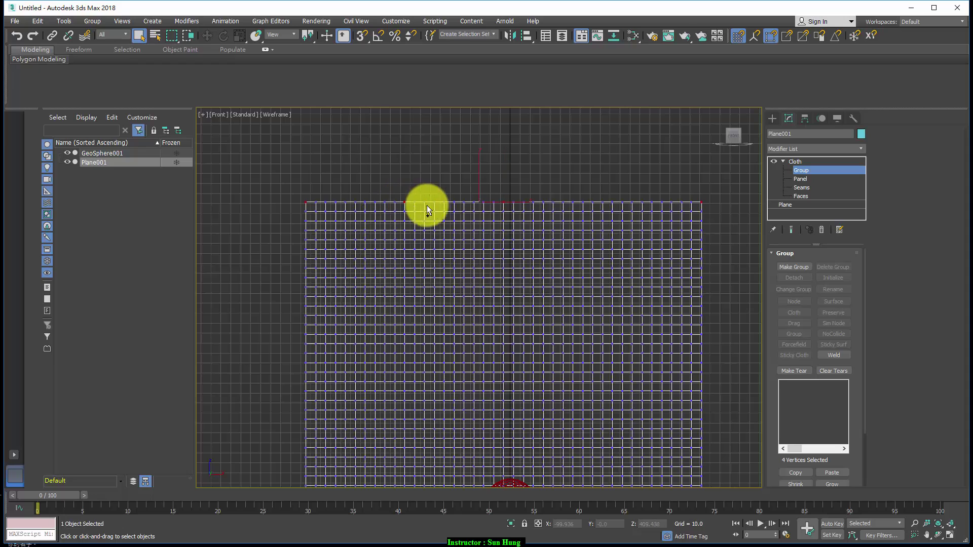
{"action": "left_click_drag", "start_coordinate": [590, 197], "coordinate": [610, 229], "text": "ctrl"}
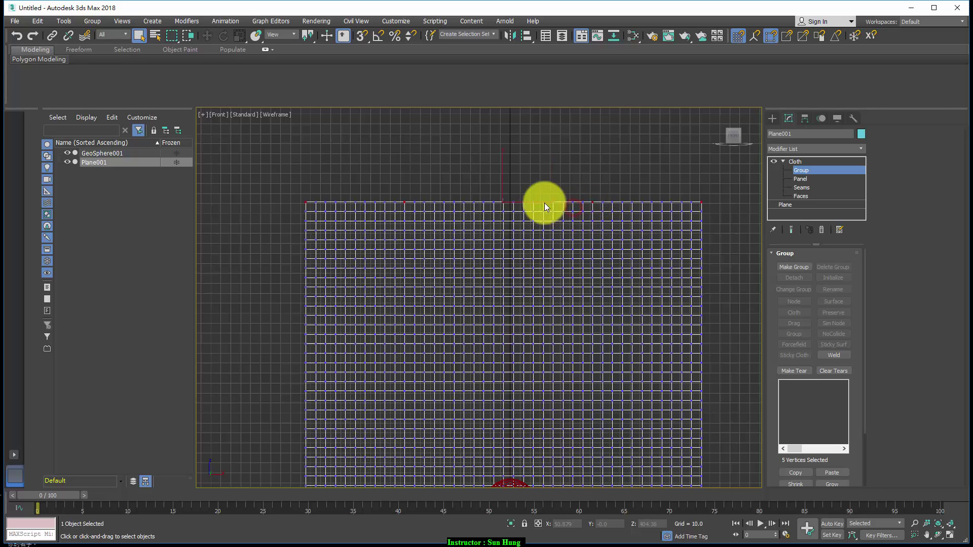
Step: Make a group from the five selected vertices with the default name and assign it the Drag constraint
{"action": "left_click", "coordinate": [793, 267]}
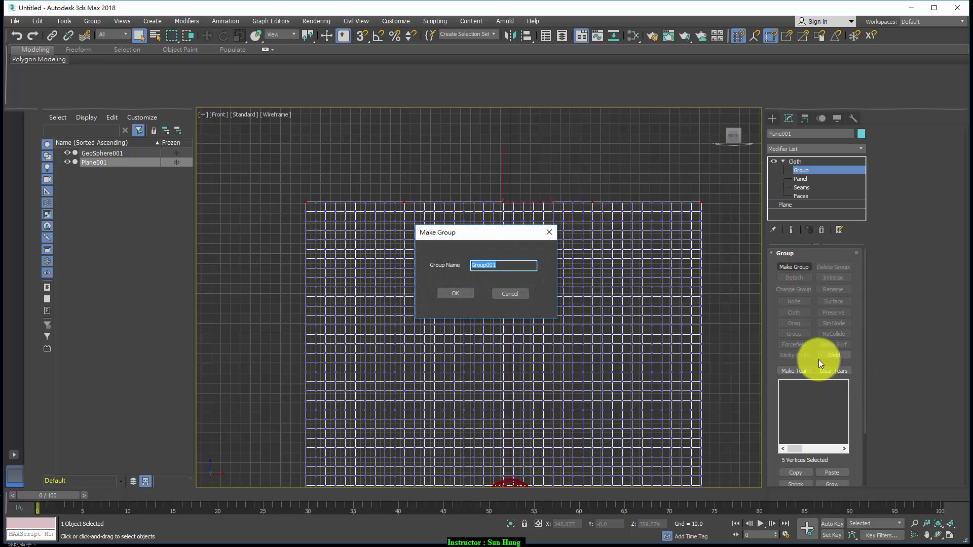
{"action": "left_click", "coordinate": [464, 296]}
{"action": "left_click", "coordinate": [799, 335]}
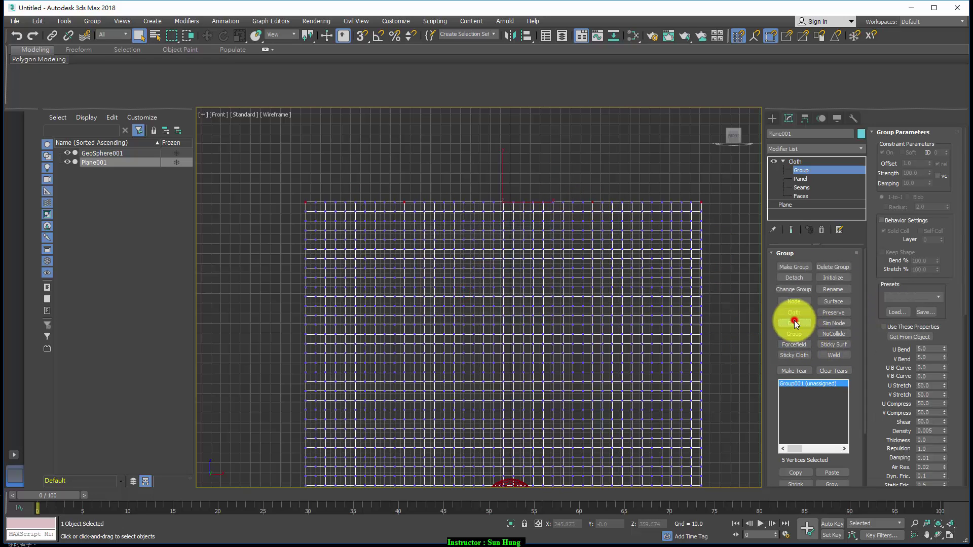
{"action": "left_click", "coordinate": [794, 323]}
Step: Add seven vertical vertex columns of varying heights, spread across the plane and rising from its lower edge, to the selection with rectangular regions
{"action": "scroll", "coordinate": [539, 276], "scroll_direction": "down", "scroll_amount": 3}
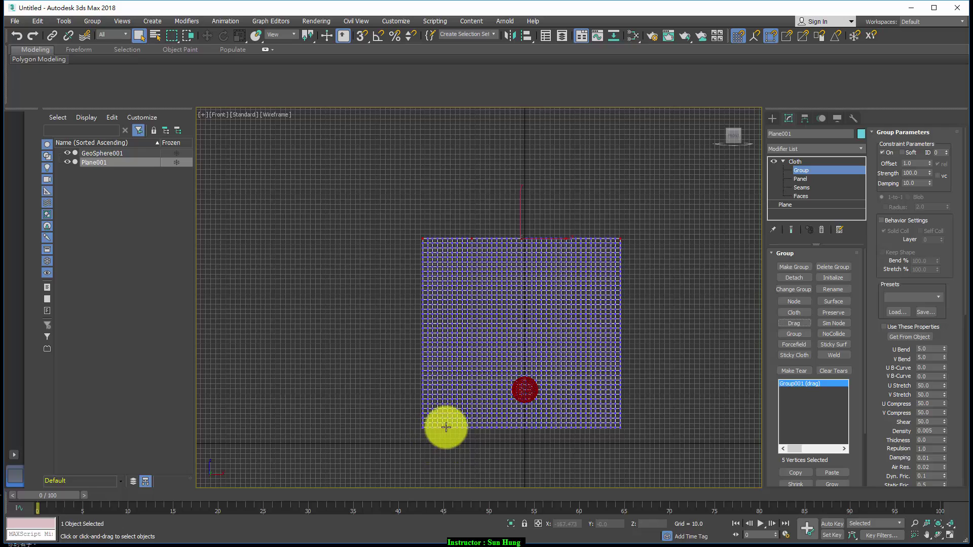
{"action": "scroll", "coordinate": [442, 436], "scroll_direction": "up", "scroll_amount": 2}
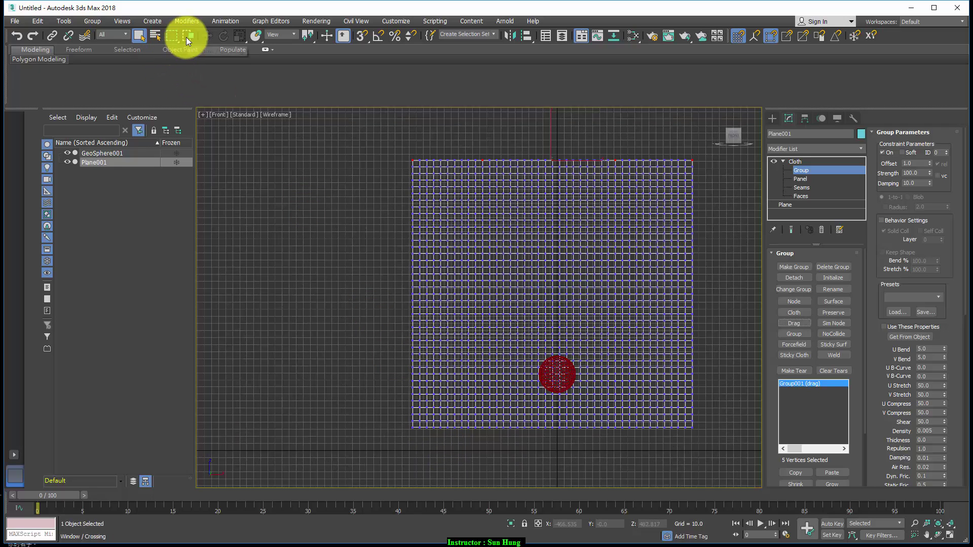
{"action": "left_click_drag", "start_coordinate": [173, 35], "coordinate": [196, 57]}
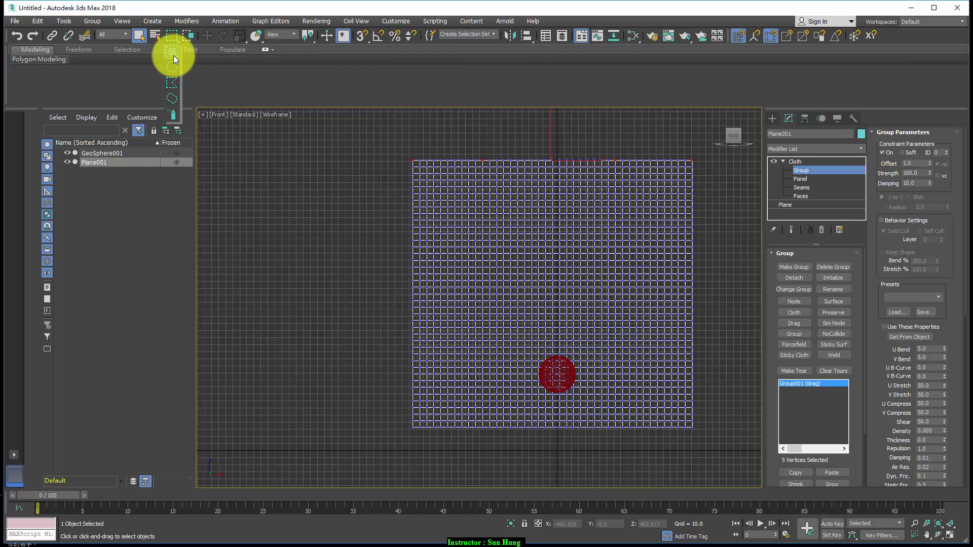
{"action": "left_click_drag", "start_coordinate": [436, 436], "coordinate": [485, 426]}
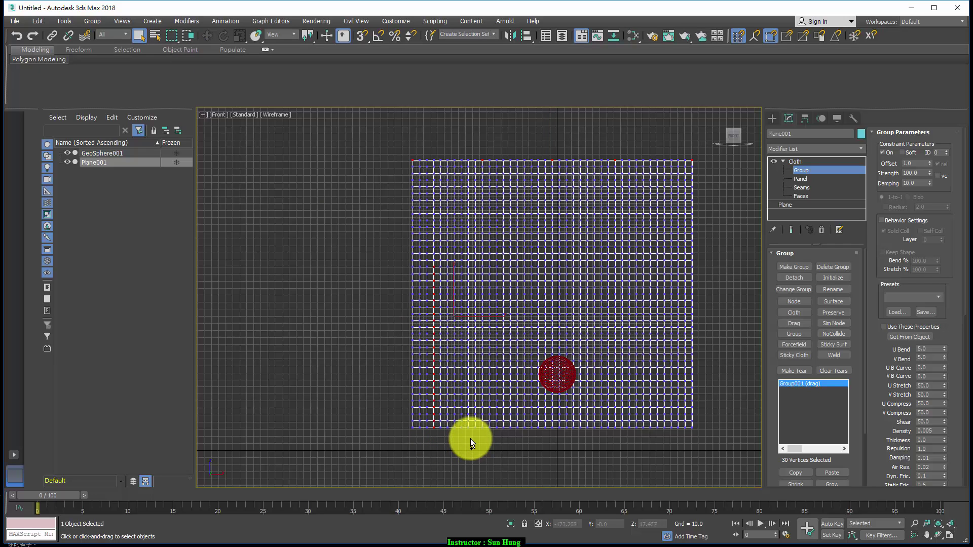
{"action": "left_click_drag", "start_coordinate": [481, 242], "coordinate": [521, 256]}
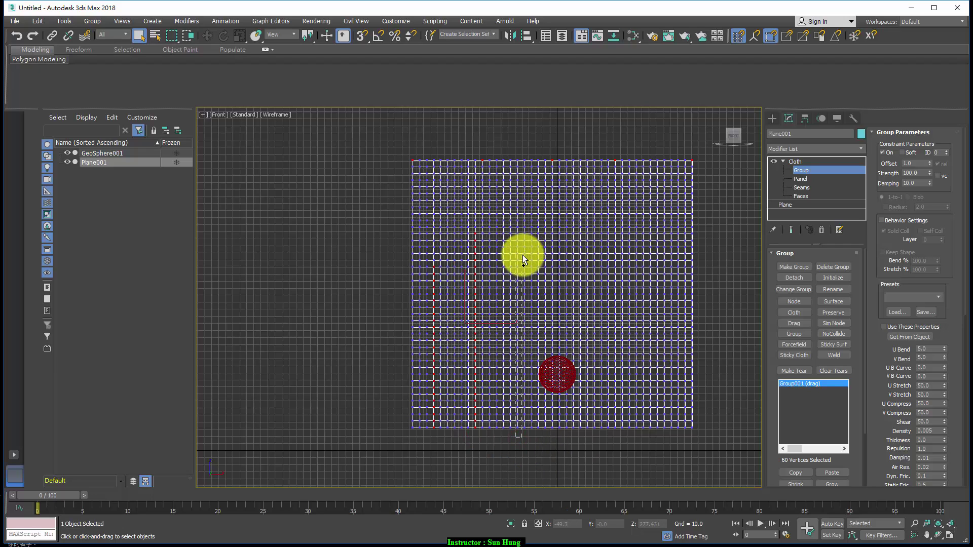
{"action": "mouse_move", "coordinate": [560, 433]}
{"action": "left_mouse_down"}
{"action": "mouse_move", "coordinate": [561, 199]}
{"action": "mouse_move", "coordinate": [582, 326]}
{"action": "mouse_move", "coordinate": [558, 434]}
{"action": "left_mouse_up"}
{"action": "left_click_drag", "start_coordinate": [558, 435], "coordinate": [562, 200]}
{"action": "left_click_drag", "start_coordinate": [599, 433], "coordinate": [606, 229]}
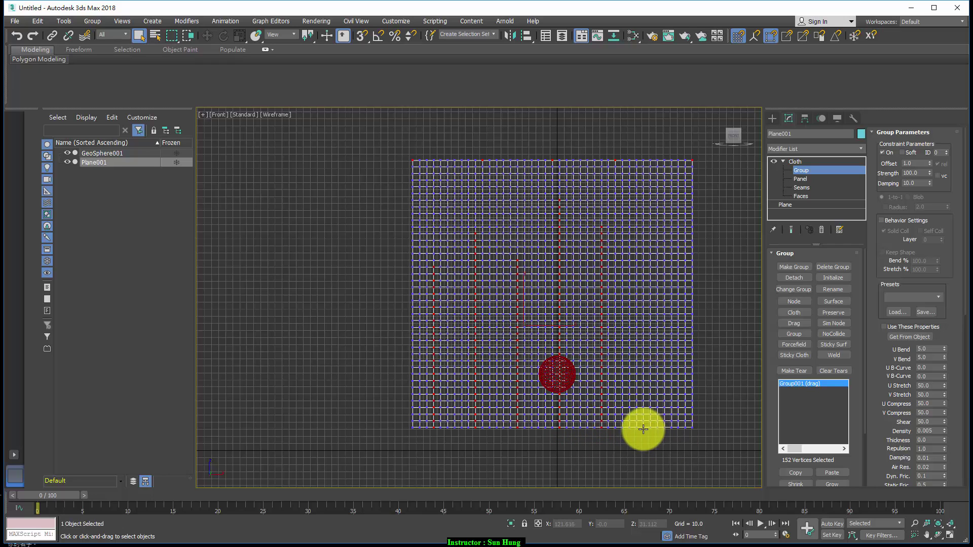
{"action": "left_click_drag", "start_coordinate": [642, 430], "coordinate": [652, 307]}
{"action": "left_click_drag", "start_coordinate": [646, 227], "coordinate": [646, 276]}
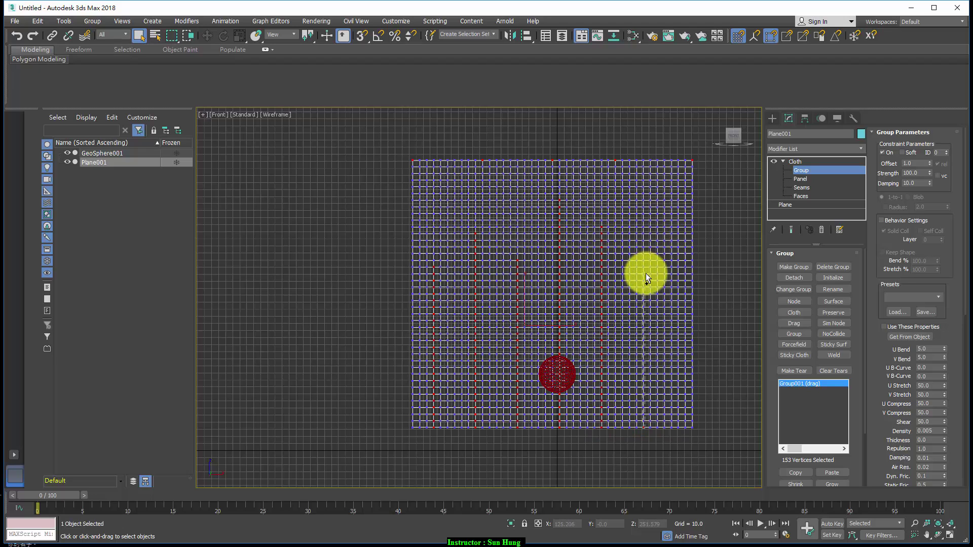
{"action": "left_click_drag", "start_coordinate": [676, 433], "coordinate": [678, 209]}
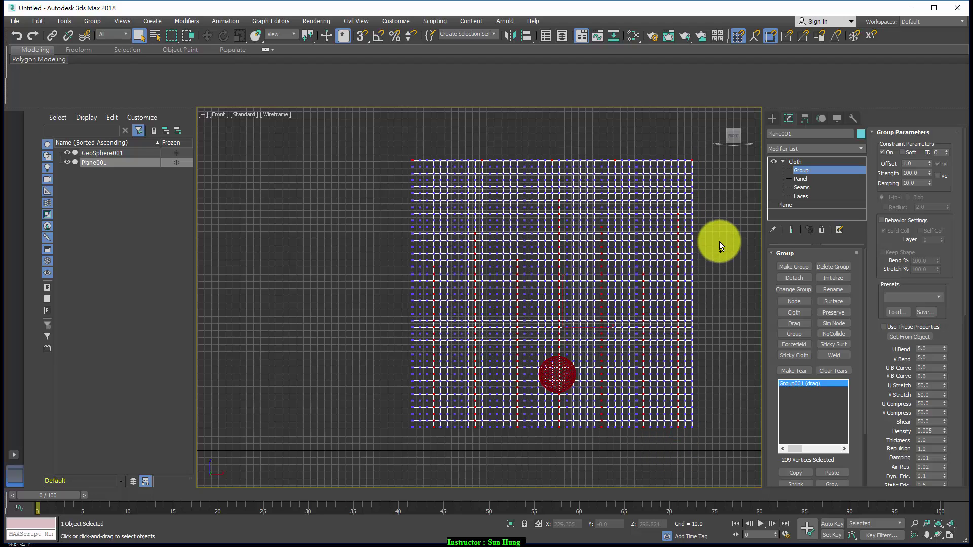
Step: Make a second group from the selected vertices with the default name and start assigning it a Forcefield constraint
{"action": "left_click", "coordinate": [794, 266]}
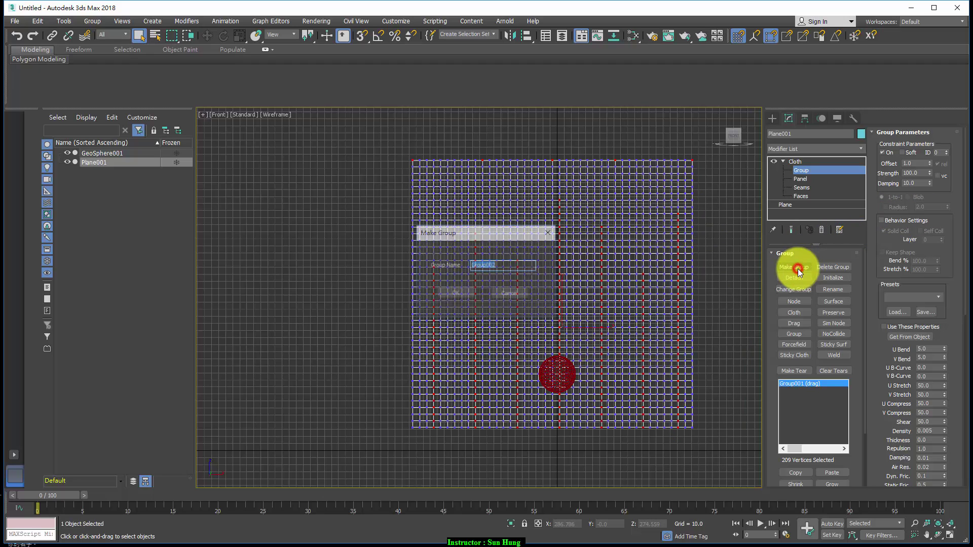
{"action": "left_click", "coordinate": [453, 294]}
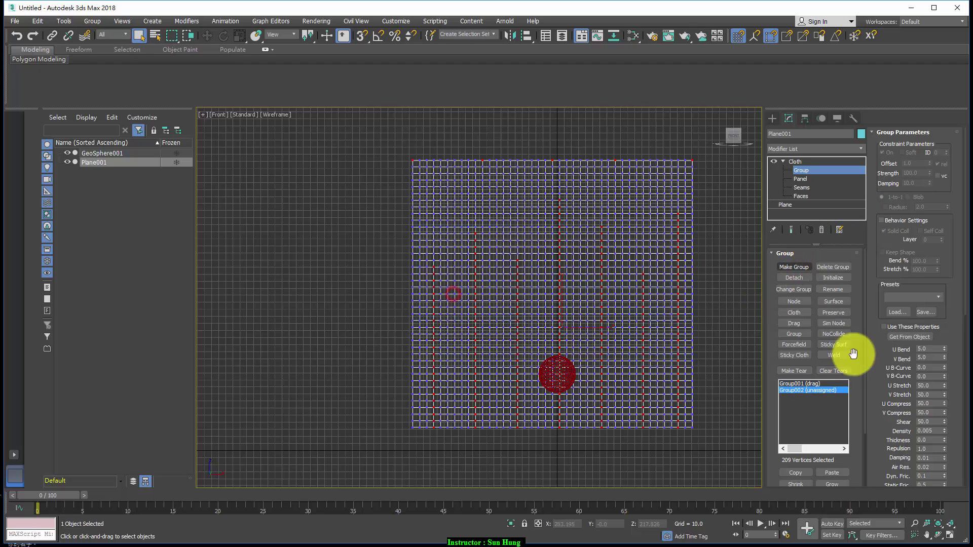
{"action": "left_click", "coordinate": [794, 344]}
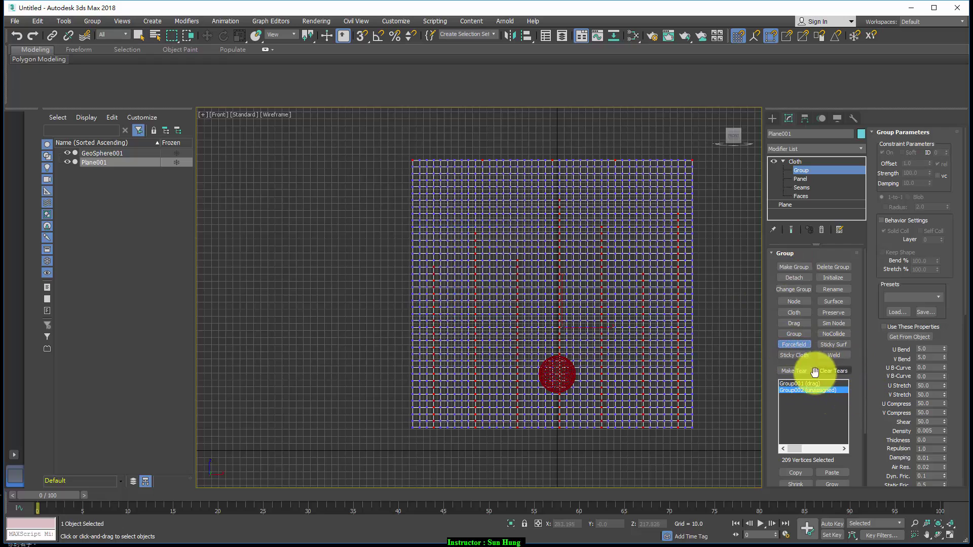
Step: Create a Wind space warp near the middle of the plane in the Front view, with an icon size of about 39.6
{"action": "left_click", "coordinate": [770, 118]}
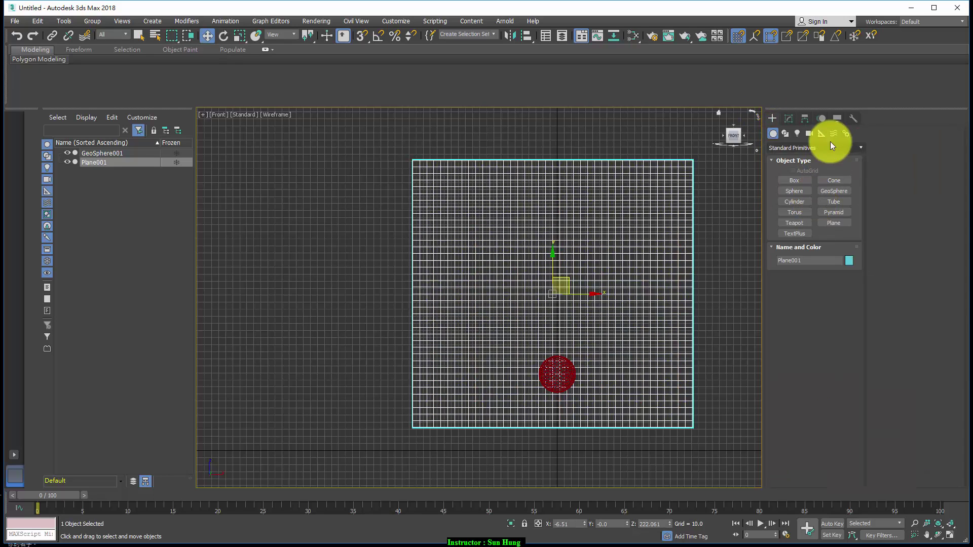
{"action": "left_click", "coordinate": [833, 134]}
{"action": "left_click", "coordinate": [834, 213]}
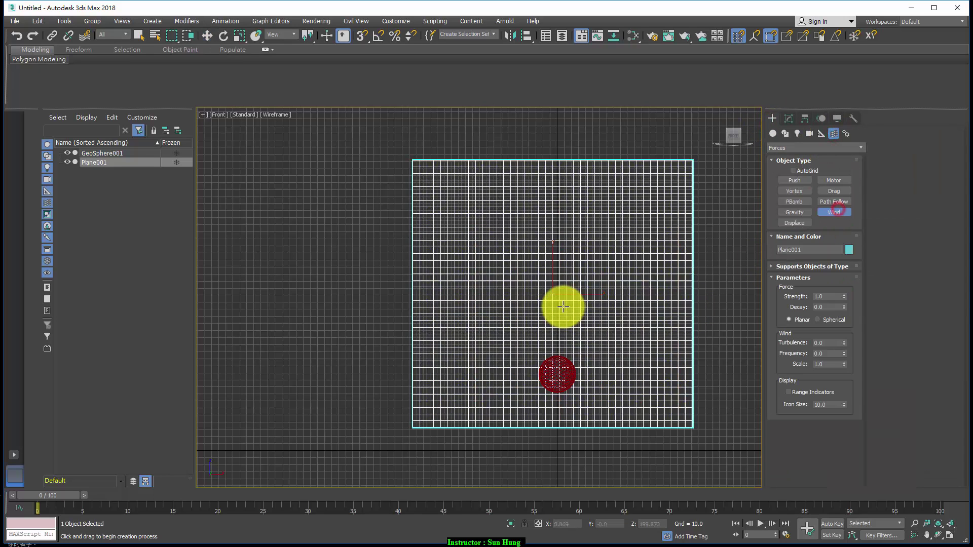
{"action": "left_click_drag", "start_coordinate": [556, 310], "coordinate": [621, 324]}
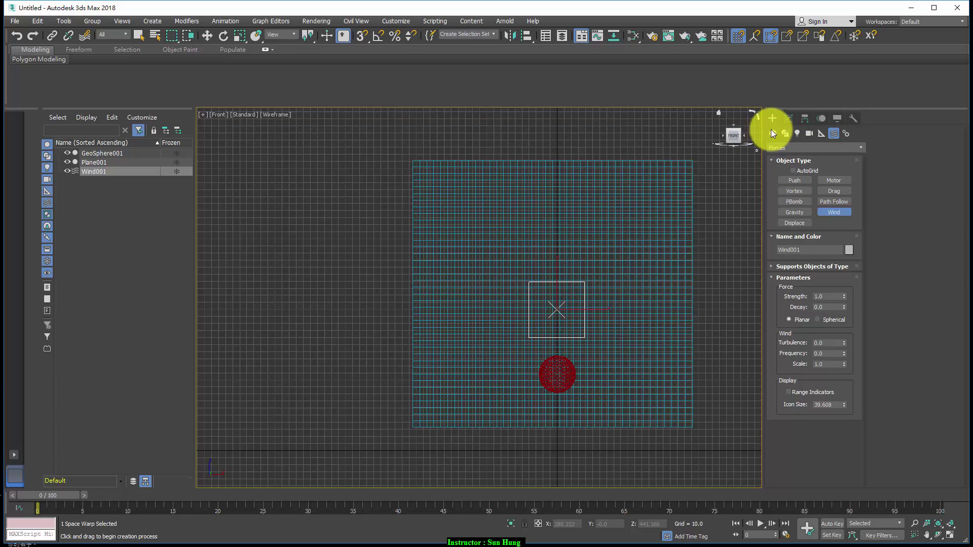
{"action": "left_click", "coordinate": [788, 119]}
{"action": "right_click", "coordinate": [610, 173]}
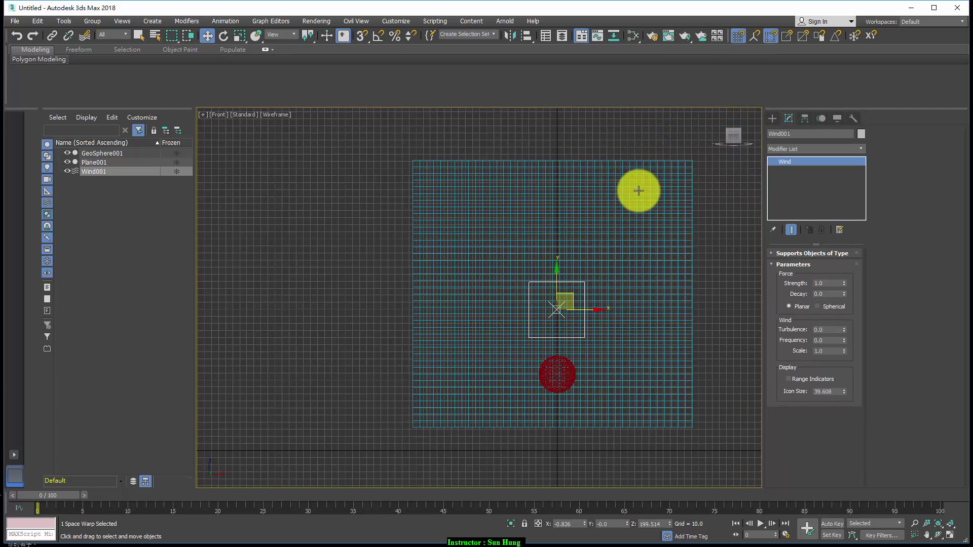
Step: At the plane's Cloth Group level, assign the unassigned second group a Forcefield constraint to the Wind
{"action": "left_click", "coordinate": [673, 182]}
{"action": "left_click", "coordinate": [810, 169]}
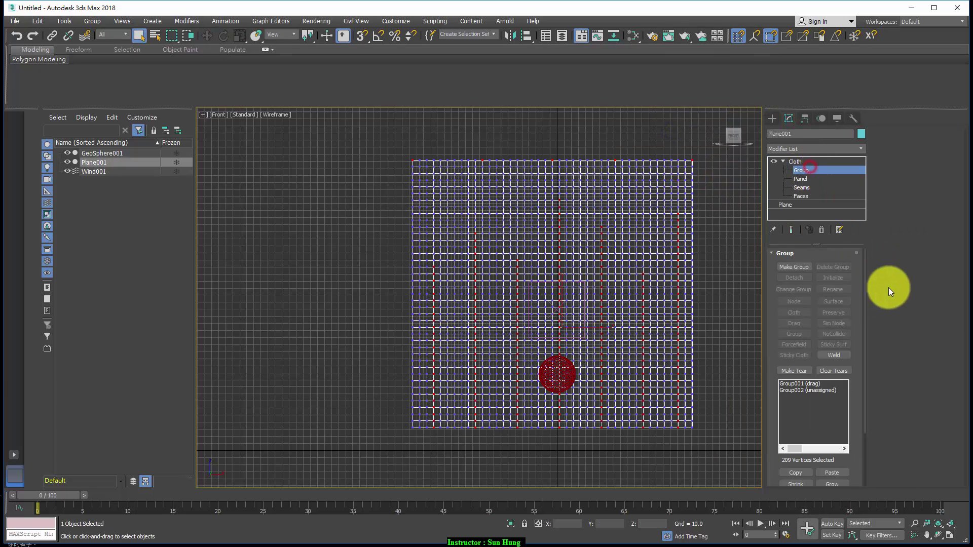
{"action": "left_click", "coordinate": [818, 390]}
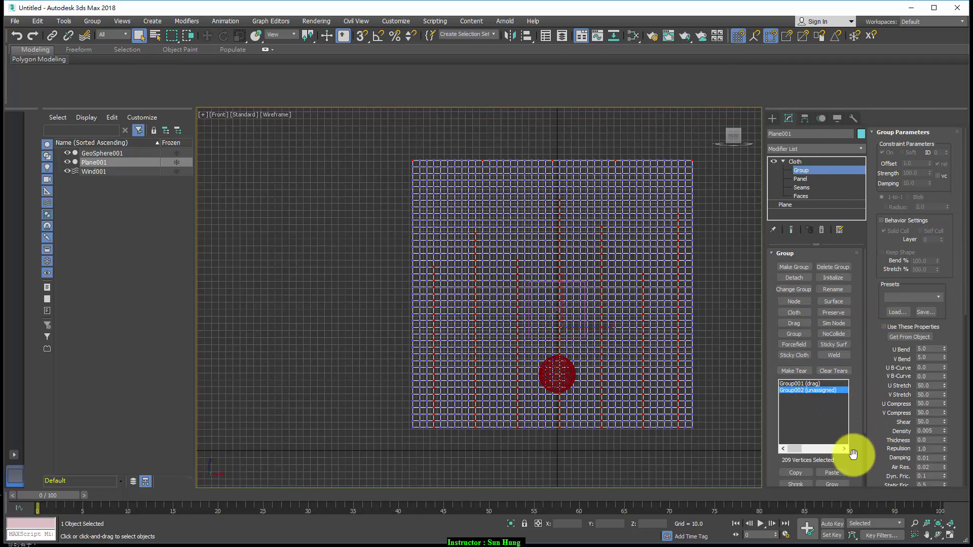
{"action": "left_click_drag", "start_coordinate": [862, 419], "coordinate": [827, 304]}
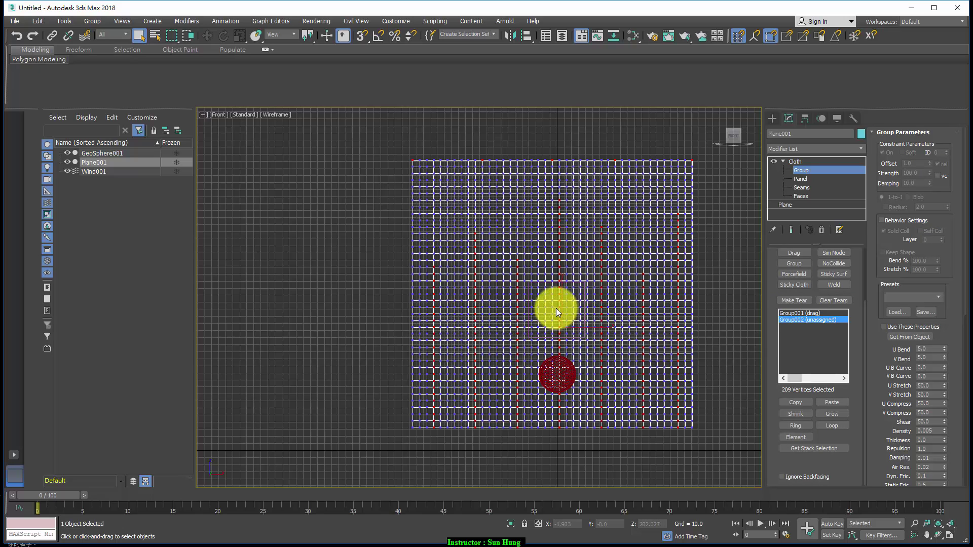
{"action": "left_click", "coordinate": [793, 274]}
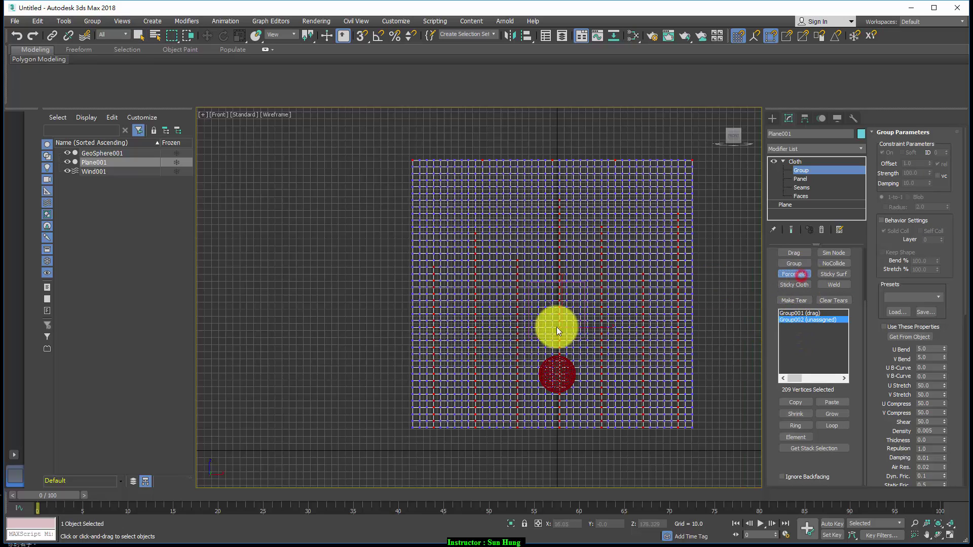
{"action": "left_click", "coordinate": [556, 312]}
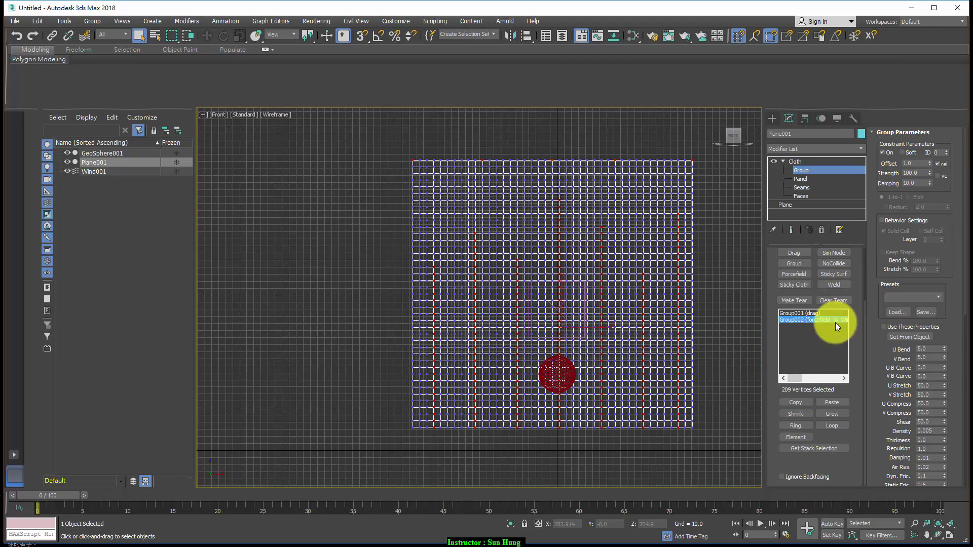
Step: Apply the Cotton preset to the force-field group and enable Use These Properties
{"action": "left_click_drag", "start_coordinate": [878, 400], "coordinate": [895, 211]}
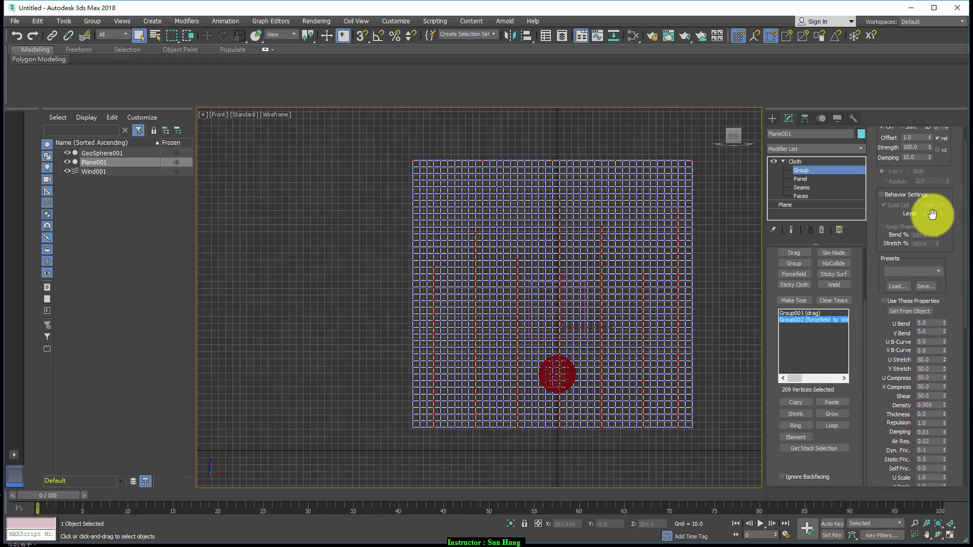
{"action": "left_click", "coordinate": [933, 274]}
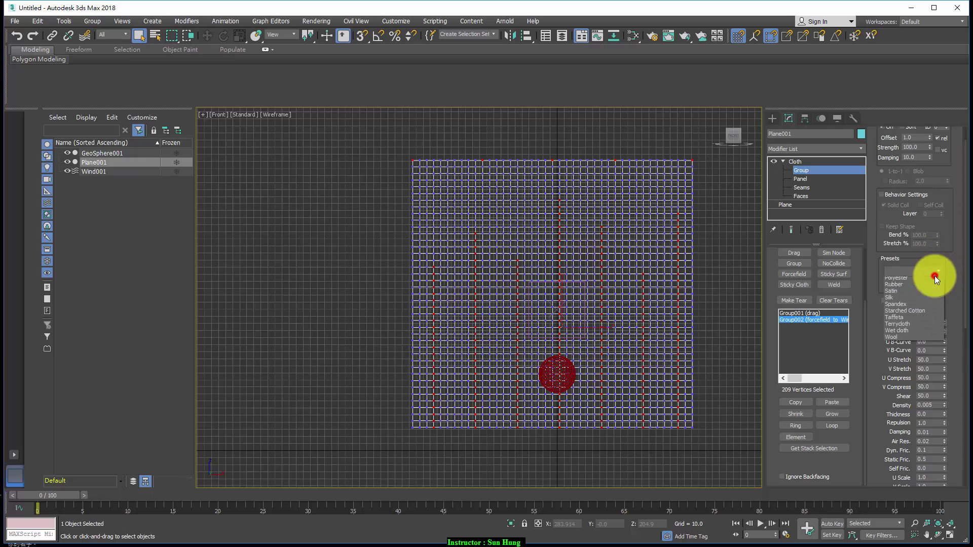
{"action": "left_click", "coordinate": [902, 293]}
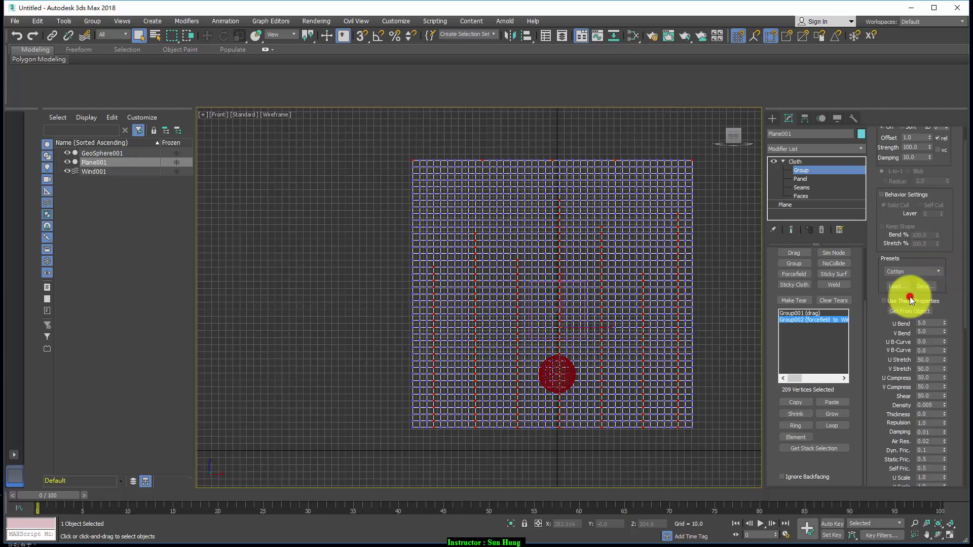
{"action": "scroll", "coordinate": [883, 311], "scroll_direction": "down", "scroll_amount": 3}
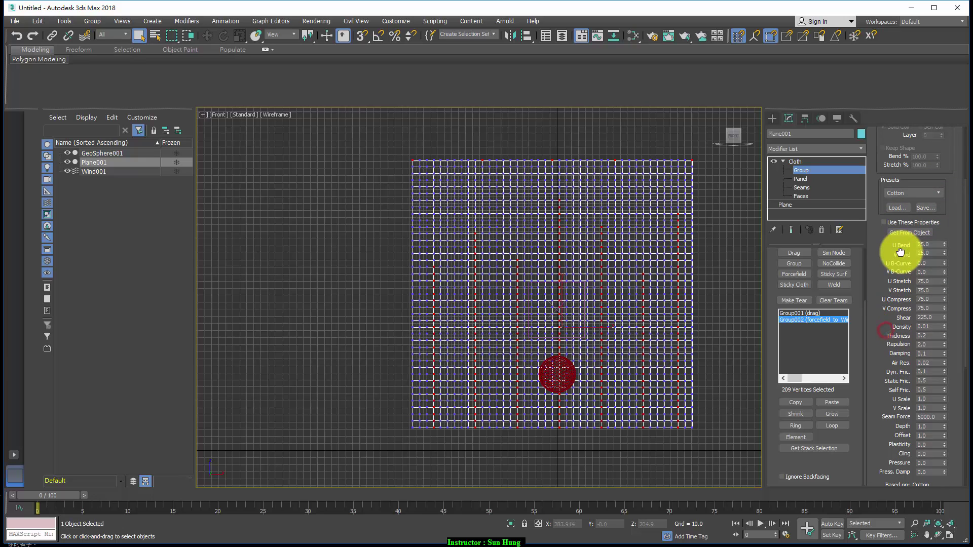
{"action": "left_click", "coordinate": [884, 222]}
Step: Remove the five upper-edge vertices from the selection and apply soft selection with a falloff of 25.8 to the vertex columns
{"action": "left_click_drag", "start_coordinate": [868, 327], "coordinate": [890, 113]}
{"action": "left_click", "coordinate": [907, 327]}
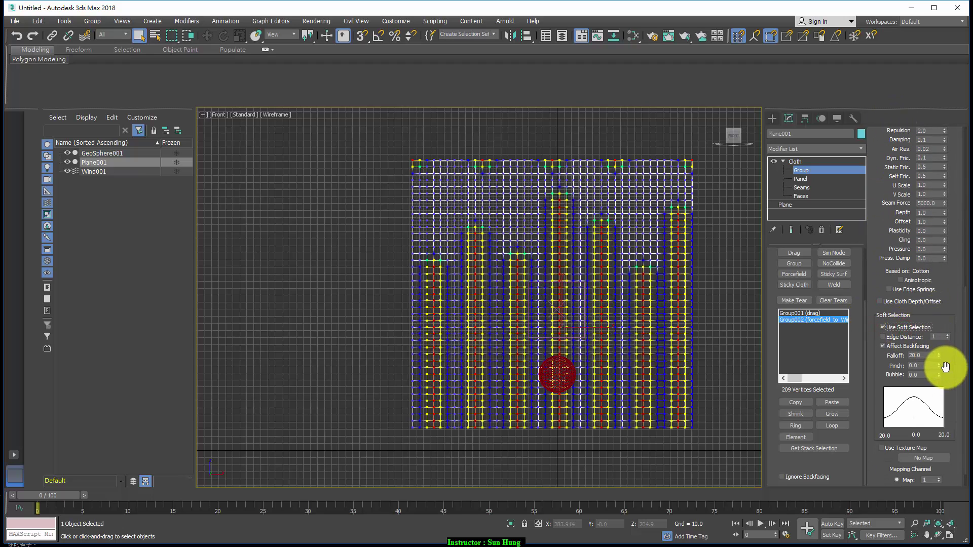
{"action": "left_click", "coordinate": [830, 319]}
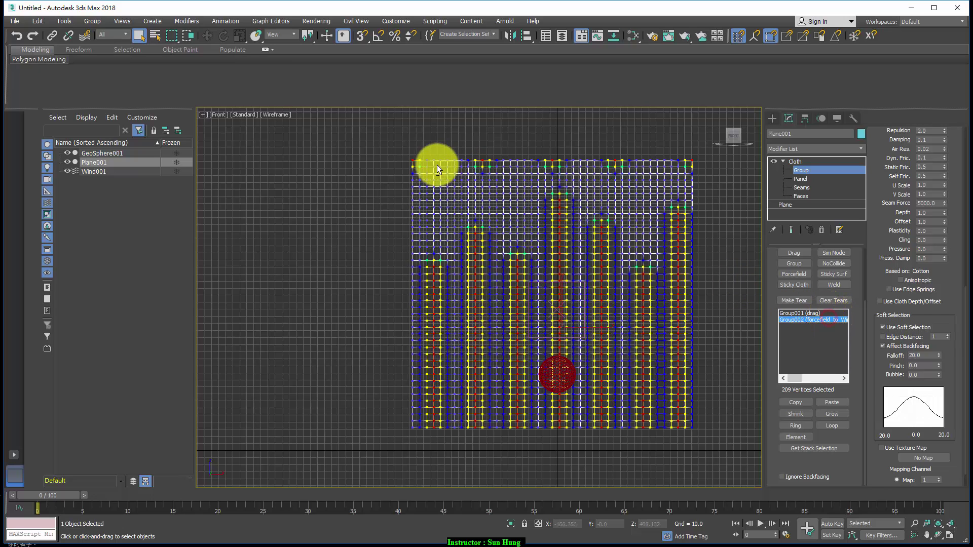
{"action": "left_click_drag", "start_coordinate": [682, 177], "coordinate": [725, 177], "text": "alt"}
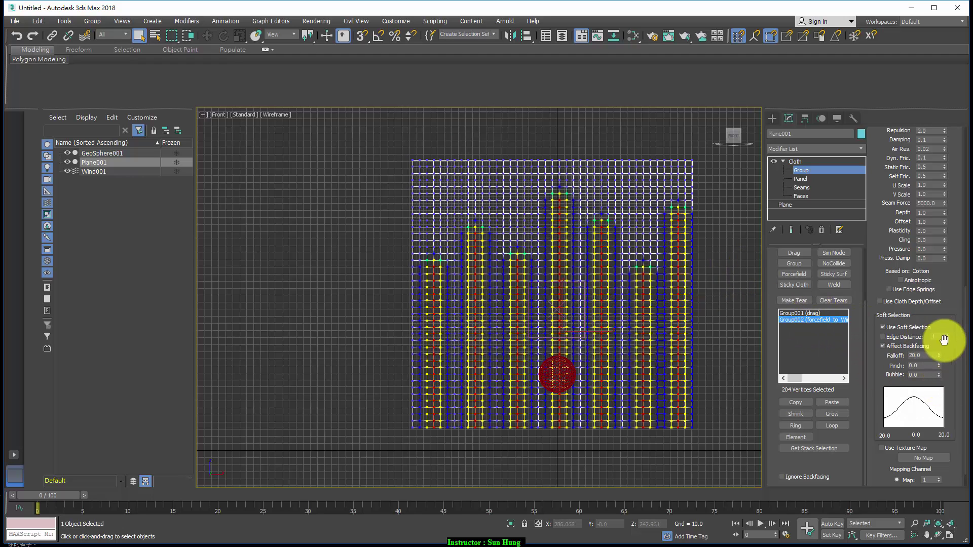
{"action": "left_click_drag", "start_coordinate": [940, 355], "coordinate": [941, 340]}
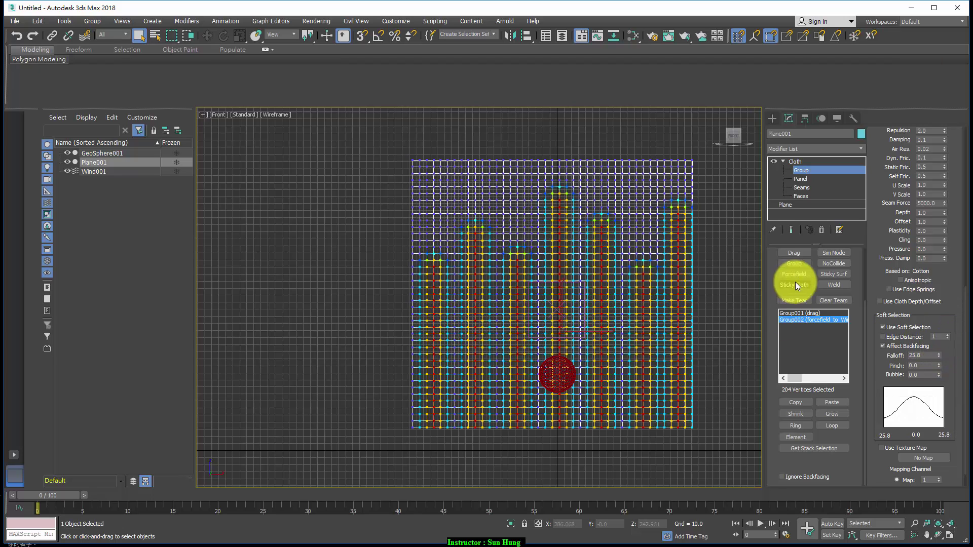
Step: Leave the Group level, select the Wind in the maximized Perspective view and set its strength to 15
{"action": "left_click", "coordinate": [810, 162]}
{"action": "scroll", "coordinate": [581, 284], "scroll_direction": "down", "scroll_amount": 3}
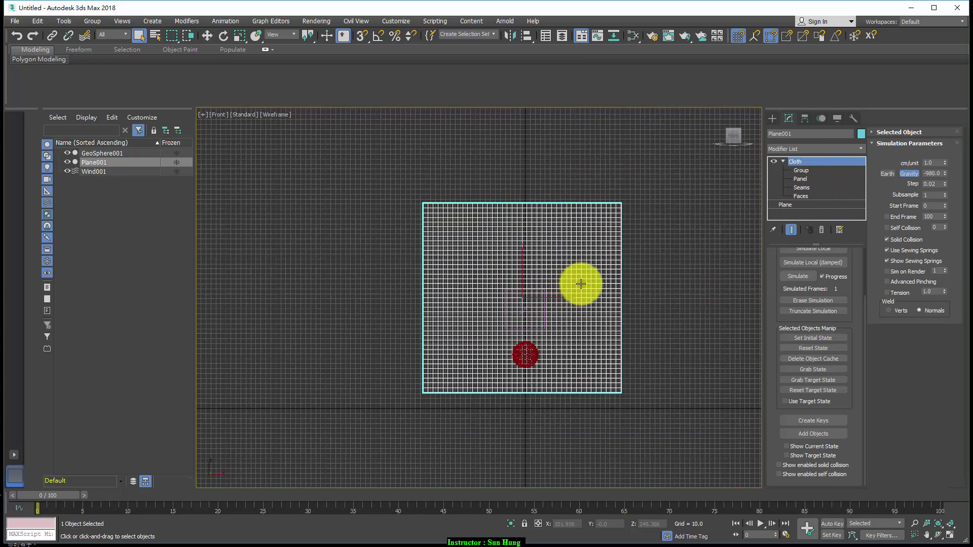
{"action": "key", "text": "alt+w"}
{"action": "middle_click_drag", "start_coordinate": [608, 355], "coordinate": [685, 381], "text": "alt"}
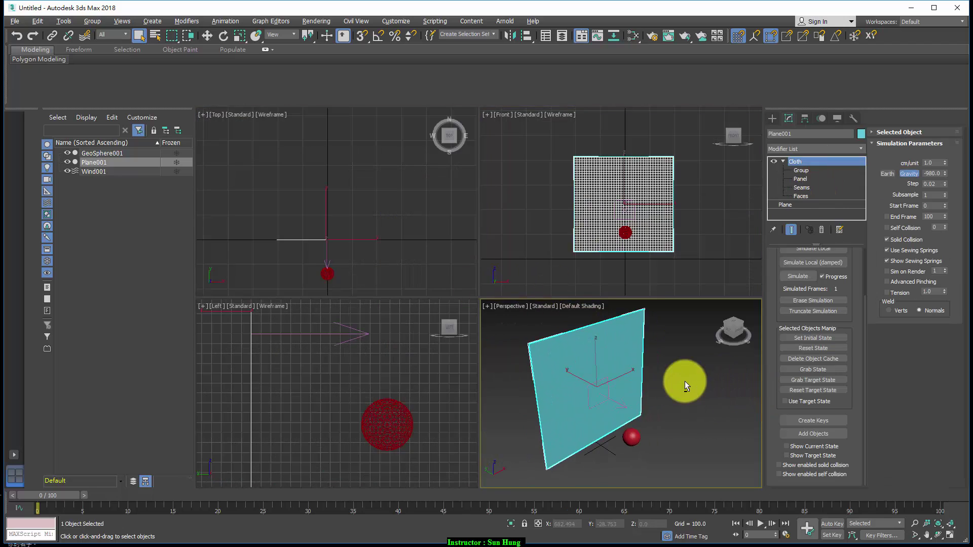
{"action": "key", "text": "alt+w"}
{"action": "mouse_move", "coordinate": [593, 326]}
{"action": "middle_mouse_down", "text": "alt"}
{"action": "mouse_move", "coordinate": [619, 288]}
{"action": "mouse_move", "coordinate": [586, 336]}
{"action": "middle_mouse_up", "text": "alt"}
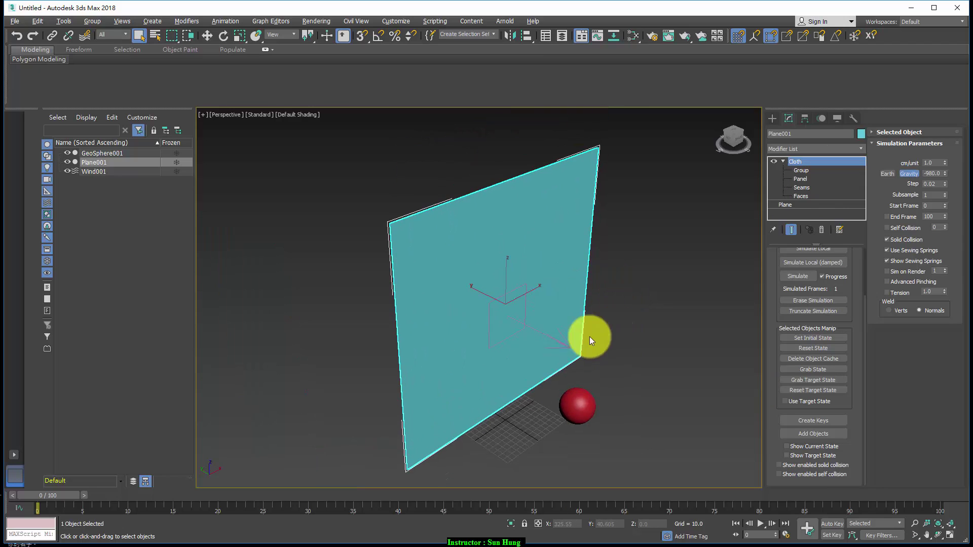
{"action": "left_click", "coordinate": [558, 340]}
{"action": "left_click", "coordinate": [831, 283]}
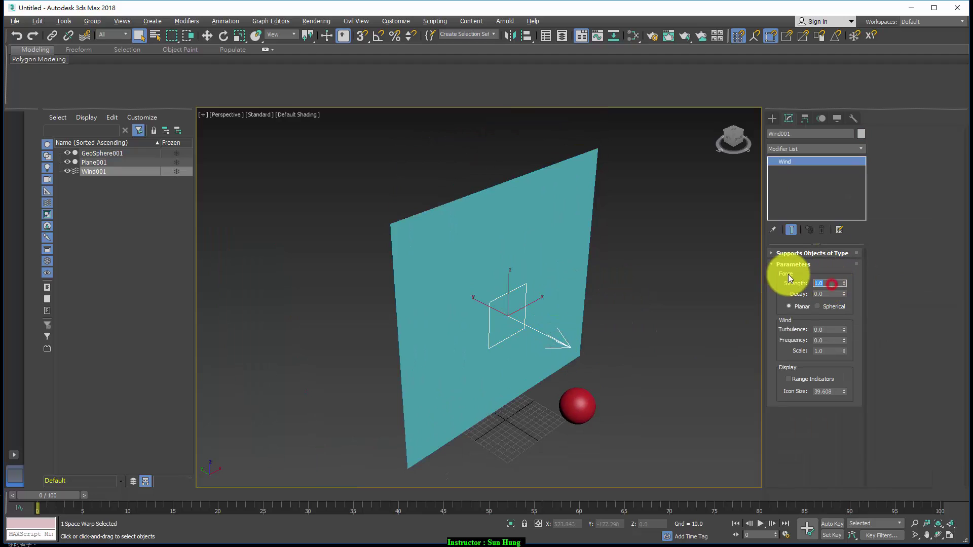
{"action": "type", "text": "1"}
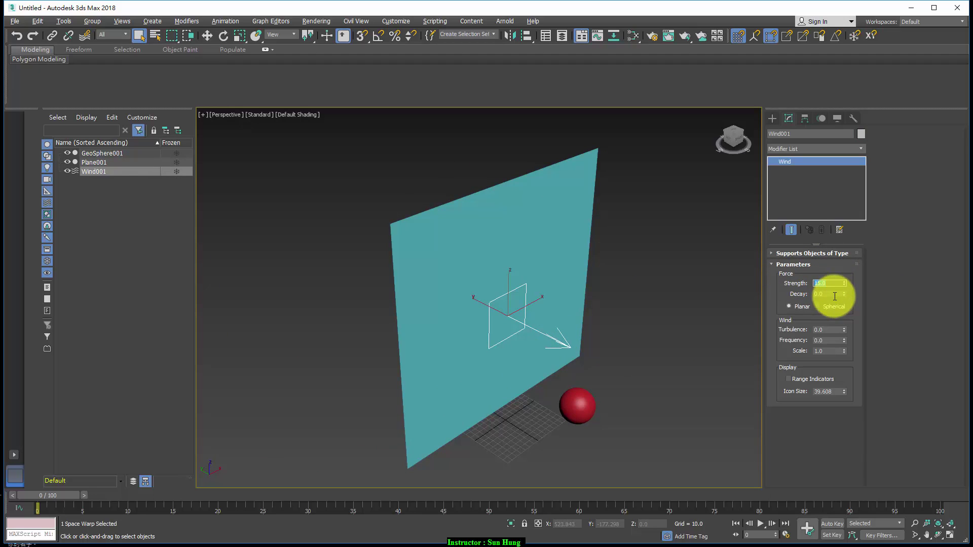
Step: Set the Wind's turbulence to 2.5, its frequency to 0.5 and its scale to 0.02
{"action": "left_click", "coordinate": [827, 330]}
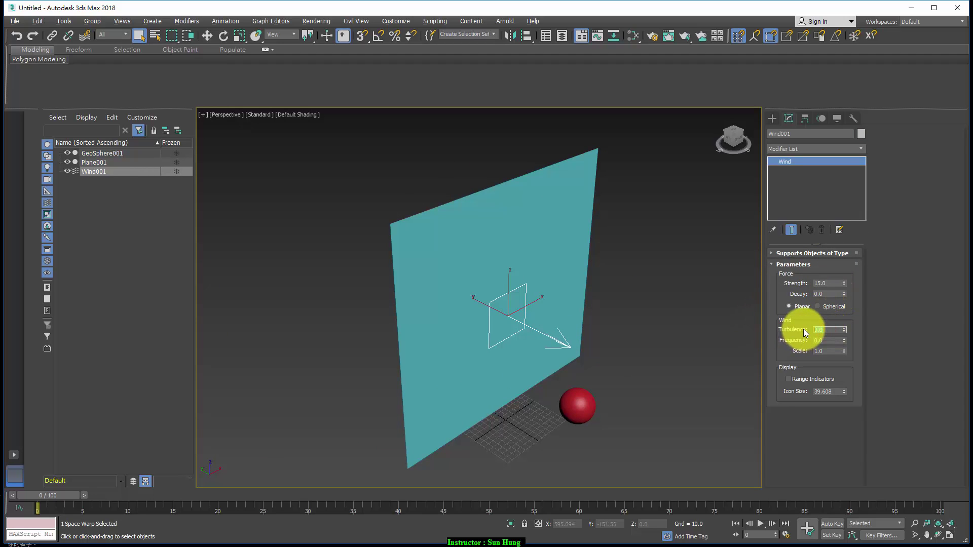
{"action": "type", "text": "2.5"}
{"action": "left_click", "coordinate": [831, 340]}
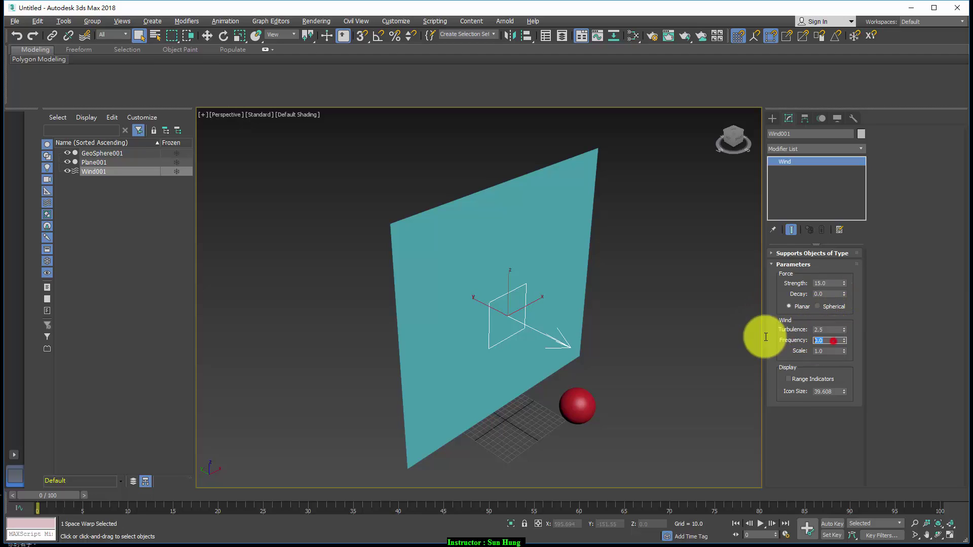
{"action": "type", "text": "0."}
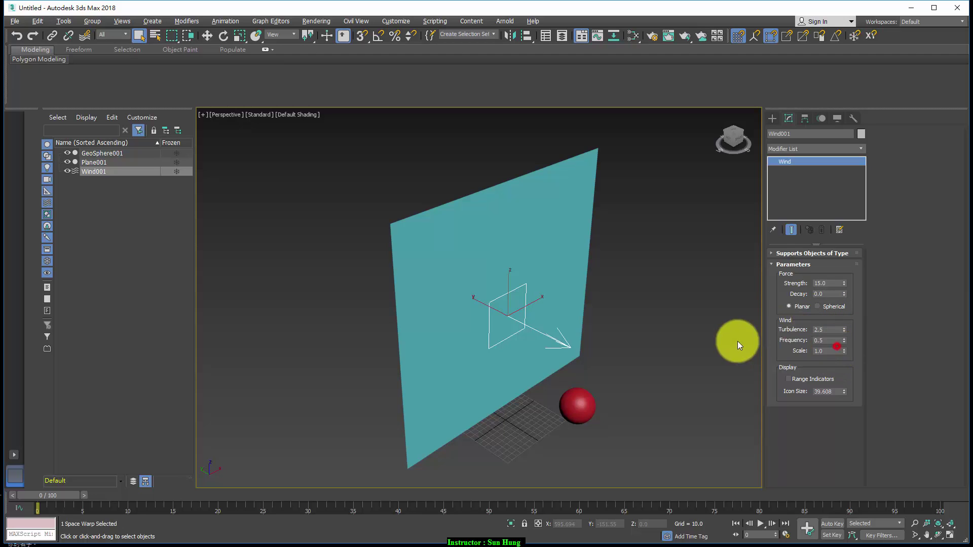
{"action": "left_click", "coordinate": [820, 349]}
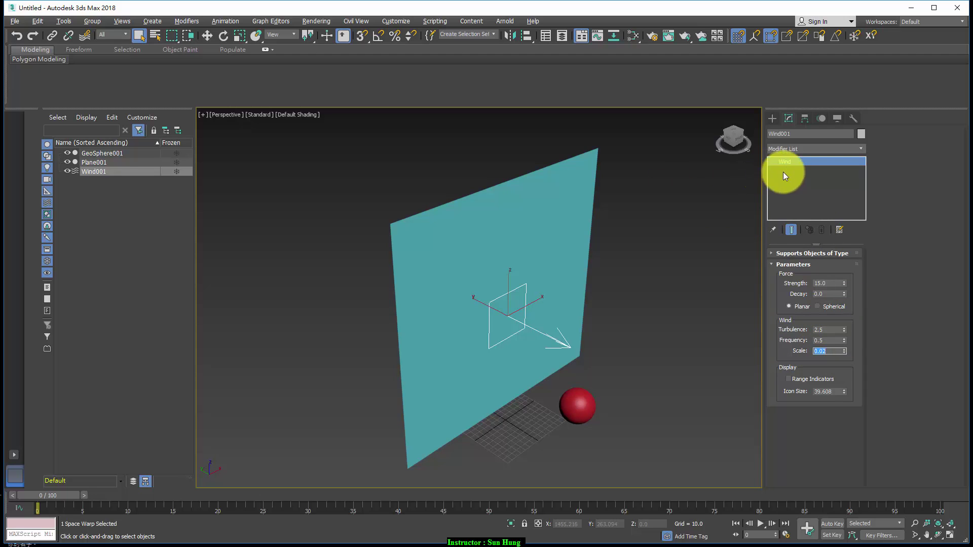
Step: Select the plane, define Plane001 as Cloth in the Object Properties and run Simulate Local
{"action": "left_click", "coordinate": [582, 252]}
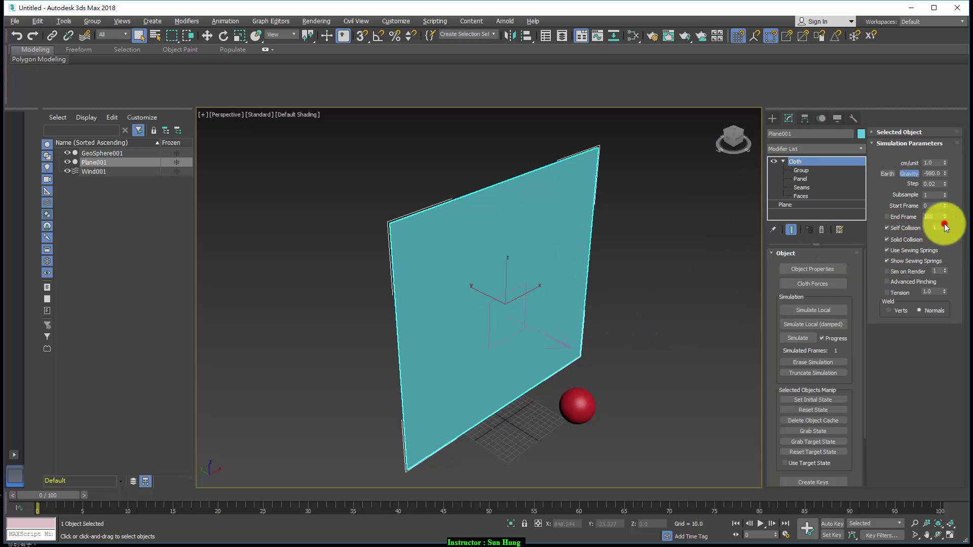
{"action": "left_click", "coordinate": [820, 312]}
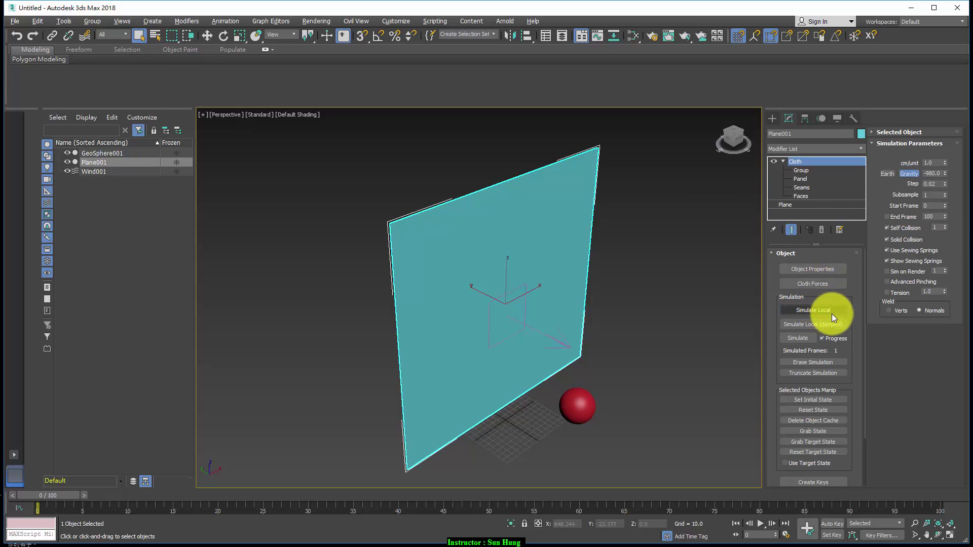
{"action": "left_click", "coordinate": [811, 269]}
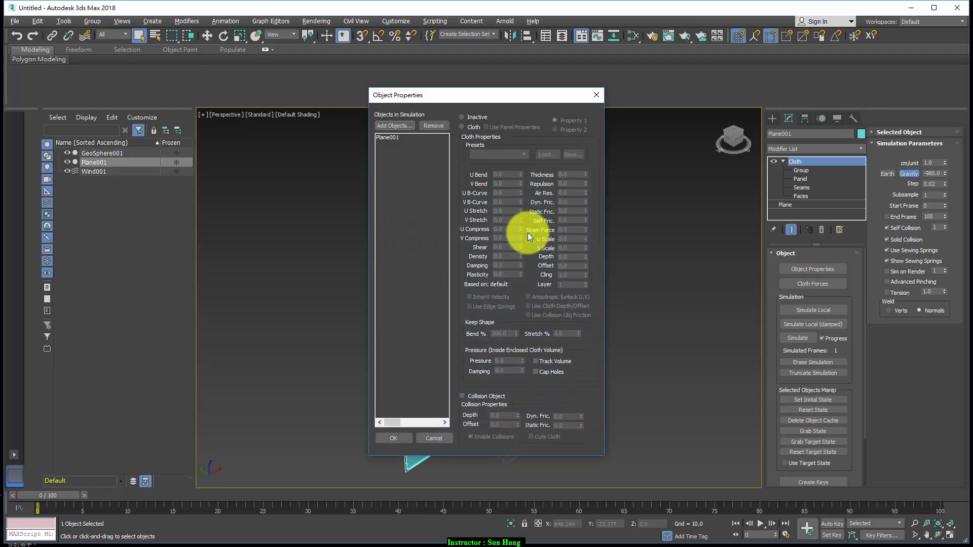
{"action": "left_click", "coordinate": [393, 137]}
{"action": "left_click", "coordinate": [471, 127]}
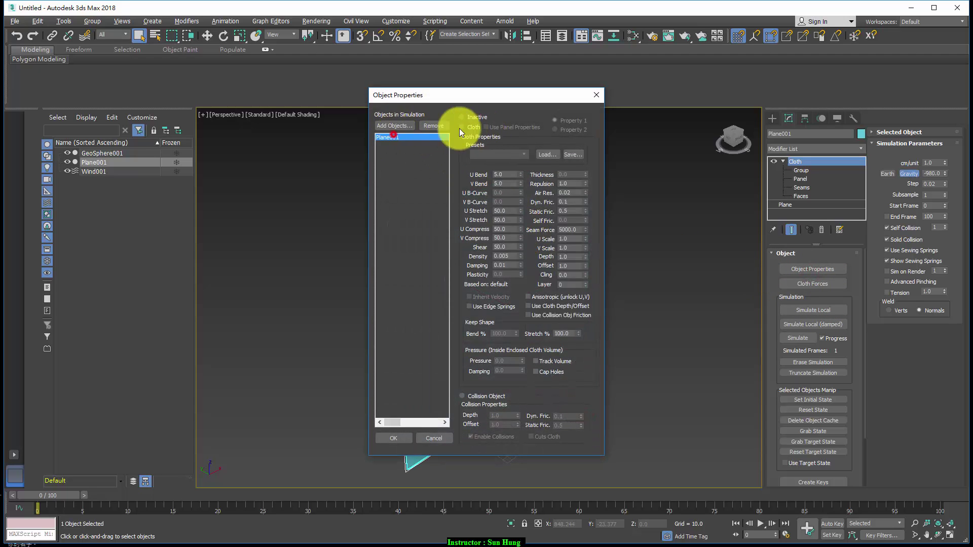
{"action": "left_click", "coordinate": [397, 439]}
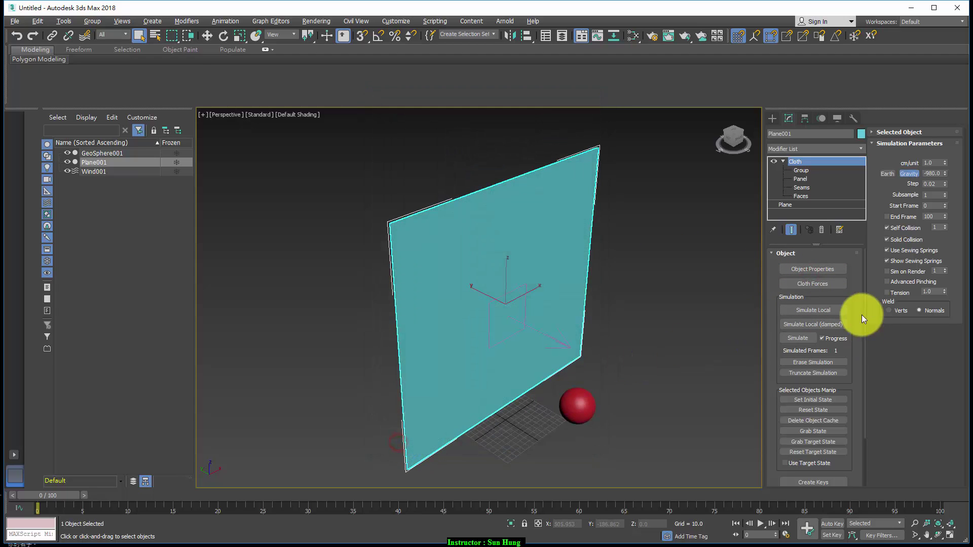
{"action": "left_click", "coordinate": [817, 311]}
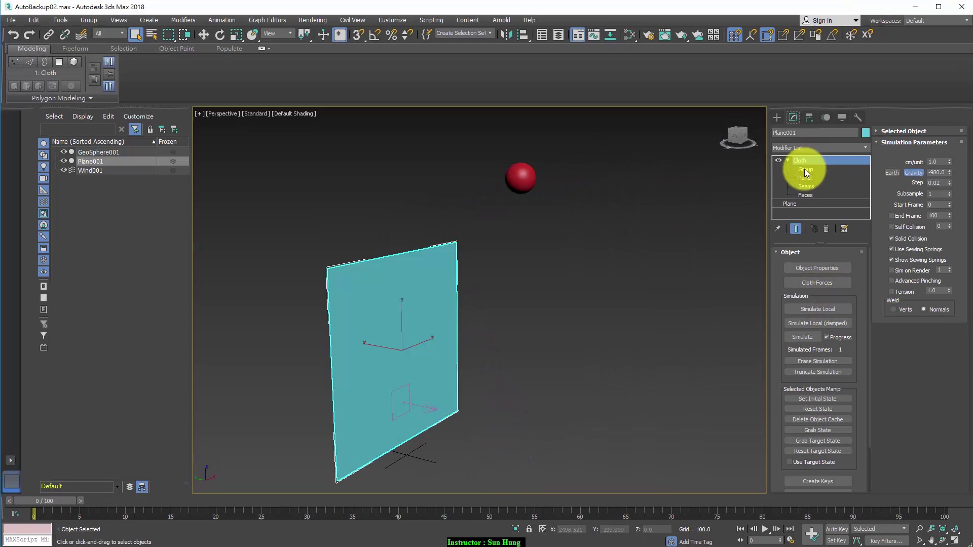
Step: Examine the vertices, properties and soft selection of the plane's drag group and its force-field group at the Cloth Group level
{"action": "left_click", "coordinate": [804, 169]}
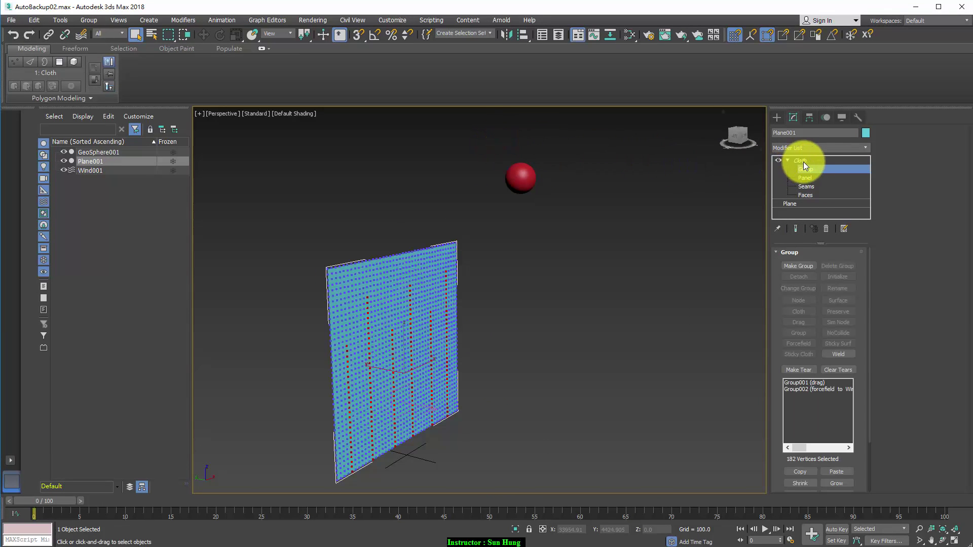
{"action": "left_click", "coordinate": [822, 383]}
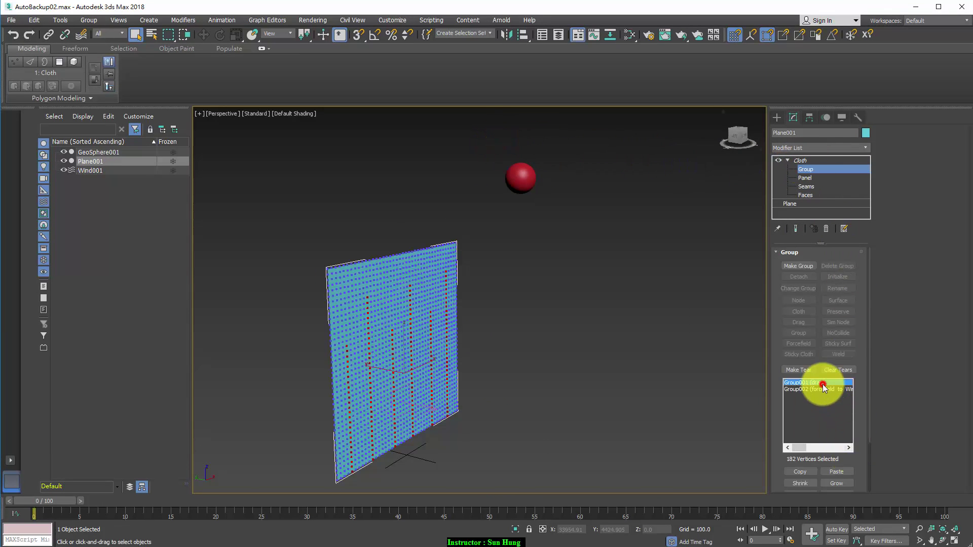
{"action": "left_click", "coordinate": [823, 390]}
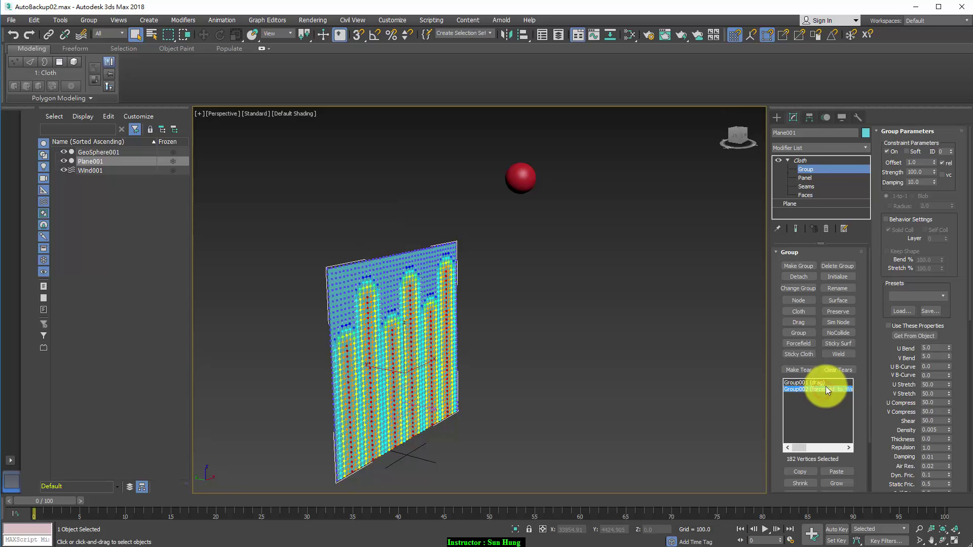
{"action": "left_click", "coordinate": [827, 382]}
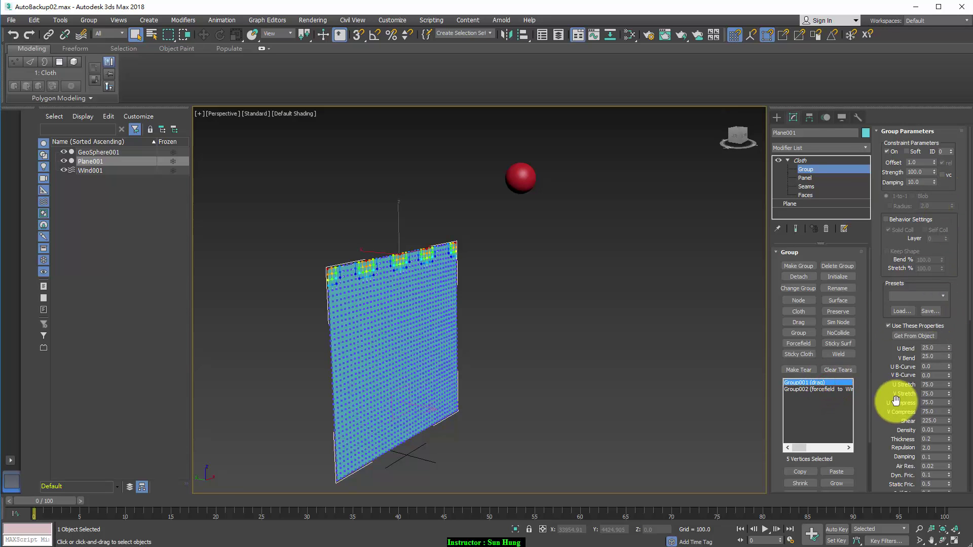
{"action": "scroll", "coordinate": [885, 399], "scroll_direction": "down", "scroll_amount": 5}
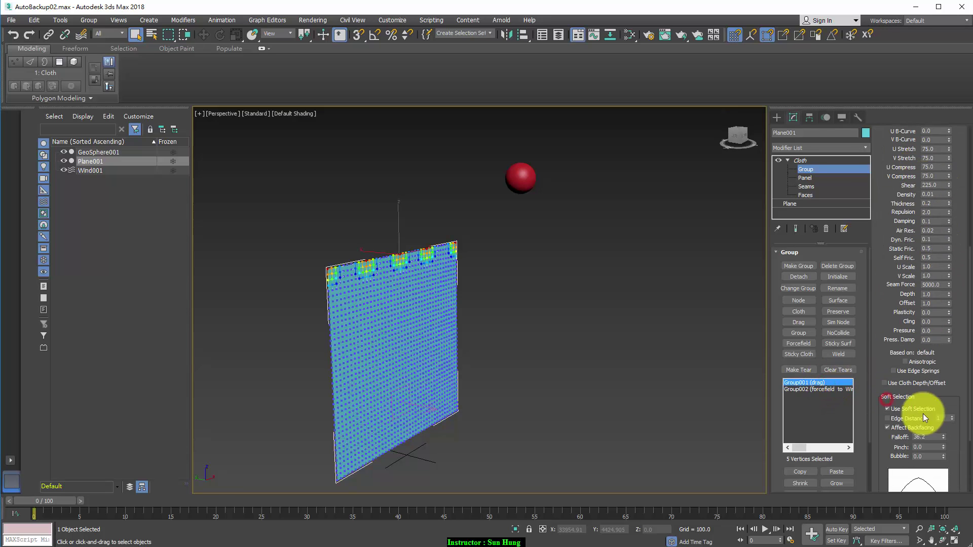
{"action": "left_click", "coordinate": [828, 388]}
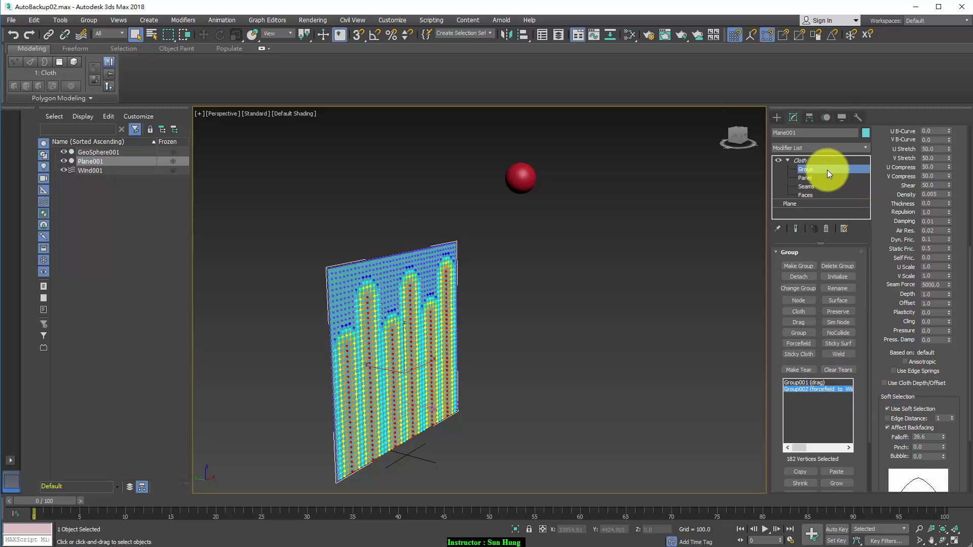
Step: Leave the plane's Group level, select the sphere and enter the Group level of its Cloth modifier
{"action": "left_click", "coordinate": [817, 161]}
{"action": "left_click", "coordinate": [520, 177]}
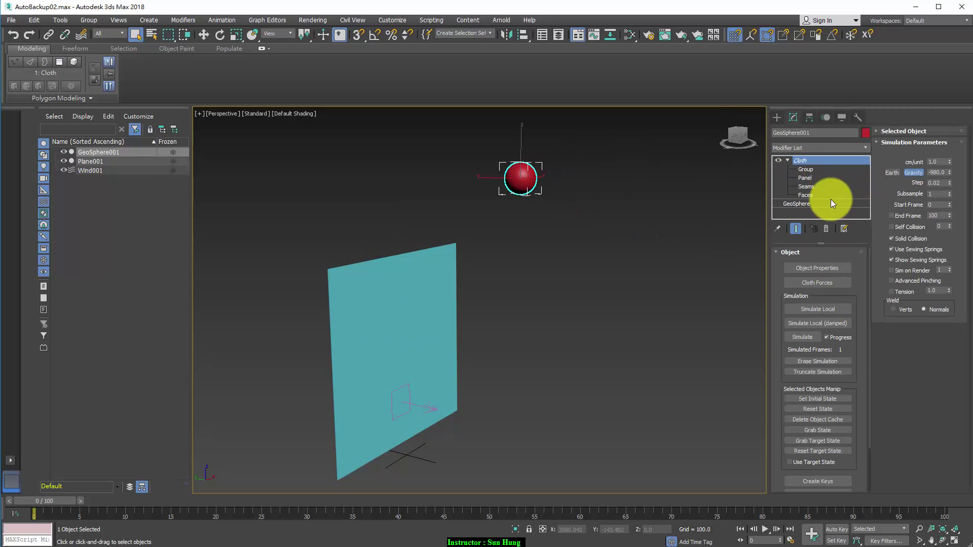
{"action": "left_click", "coordinate": [809, 168]}
{"action": "left_click_drag", "start_coordinate": [622, 236], "coordinate": [623, 237]}
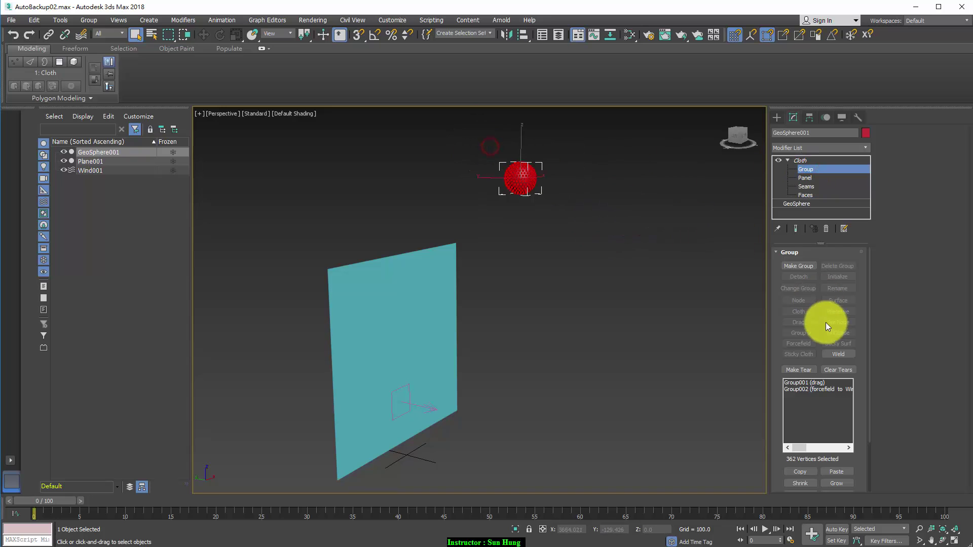
{"action": "left_click", "coordinate": [794, 266]}
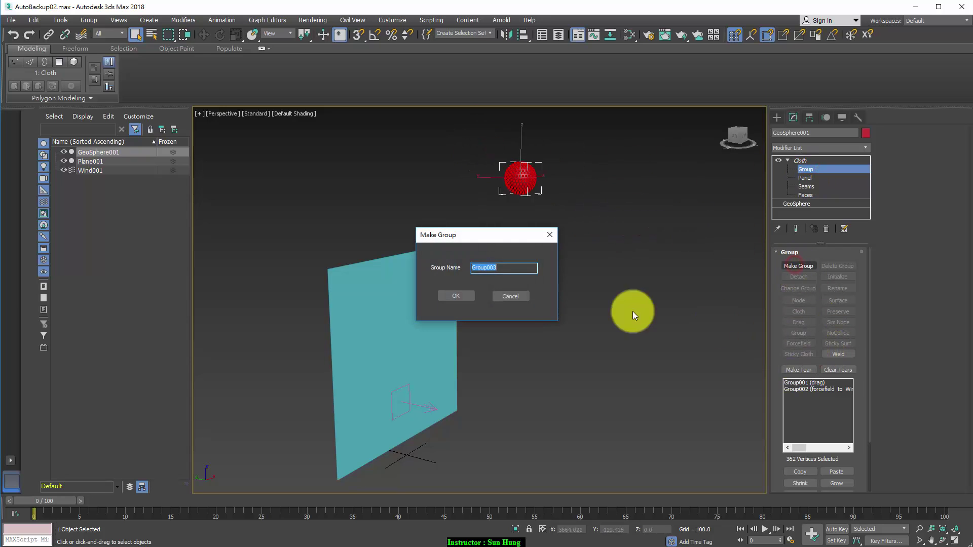
{"action": "left_click", "coordinate": [455, 293]}
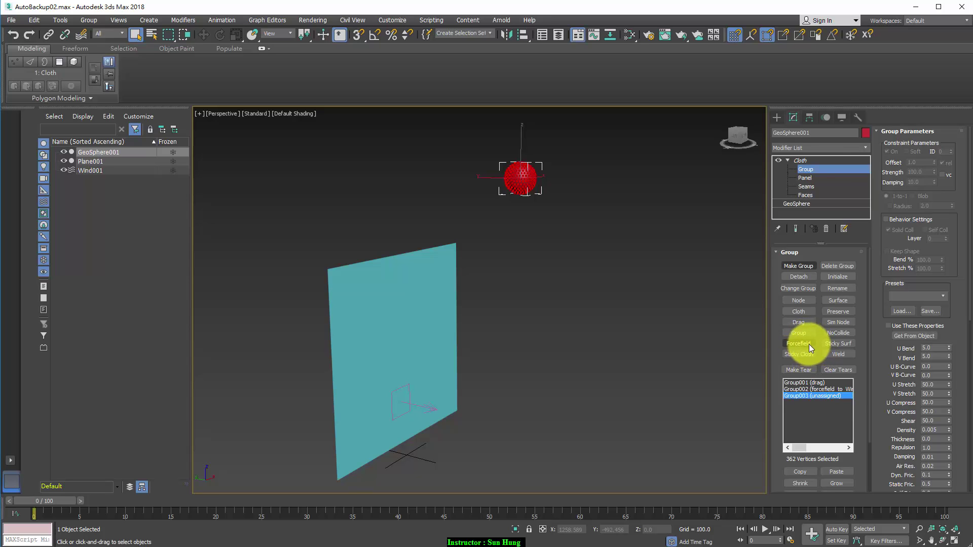
{"action": "left_click", "coordinate": [851, 264]}
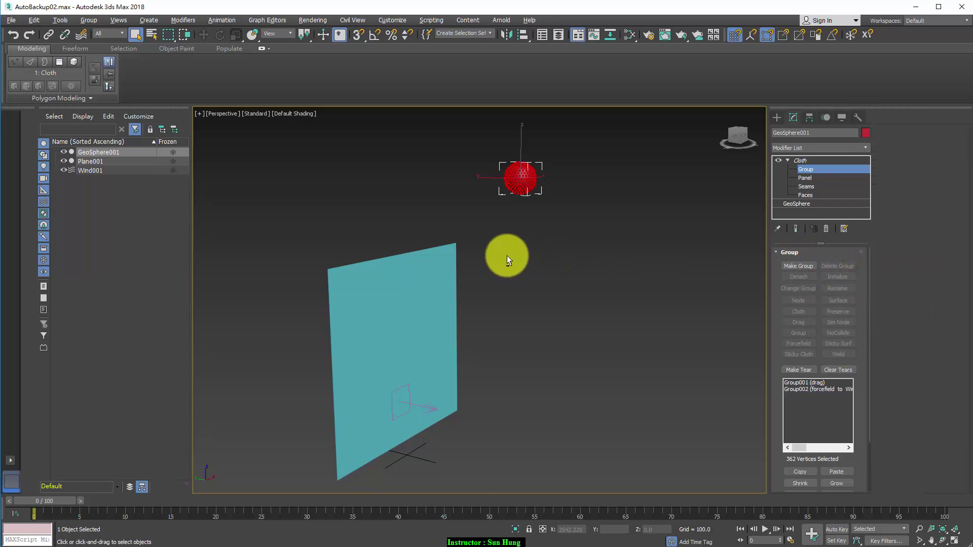
Step: In the Left view, select only the ten vertices on the sphere's right edge and make a cloth group from them
{"action": "key", "text": "alt+w"}
{"action": "scroll", "coordinate": [394, 354], "scroll_direction": "up", "scroll_amount": 3}
{"action": "middle_click_drag", "start_coordinate": [397, 406], "coordinate": [348, 444]}
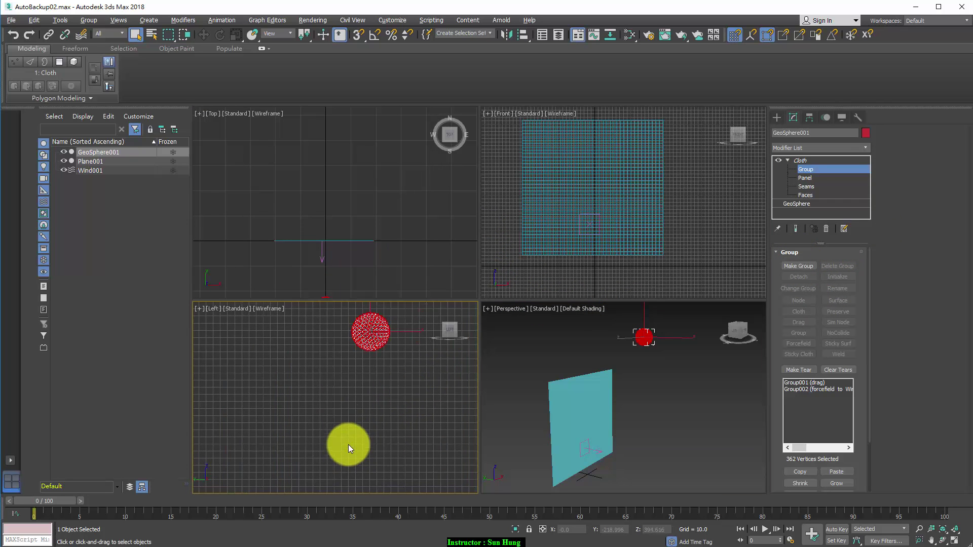
{"action": "left_click", "coordinate": [354, 342]}
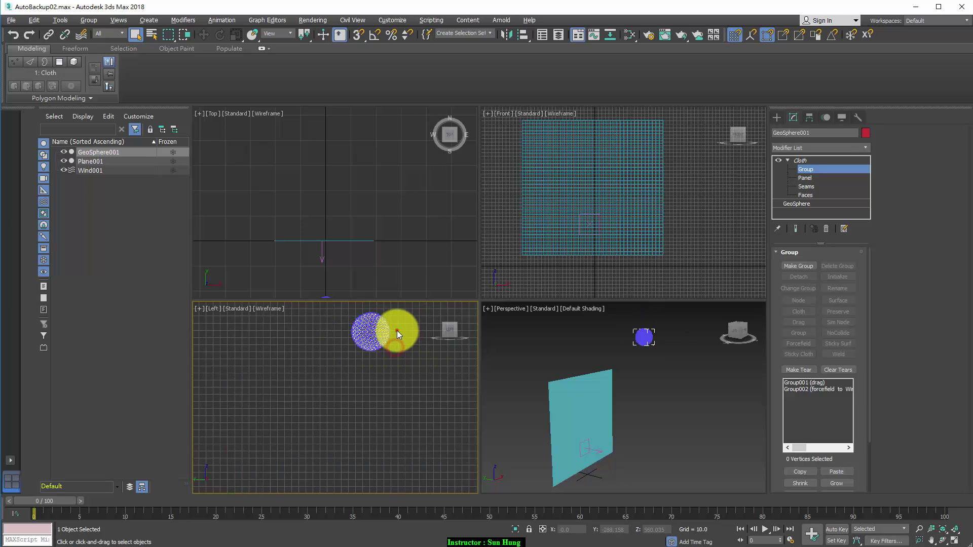
{"action": "left_click", "coordinate": [388, 341]}
{"action": "scroll", "coordinate": [405, 339], "scroll_direction": "up", "scroll_amount": 3}
{"action": "middle_click_drag", "start_coordinate": [386, 320], "coordinate": [390, 364]}
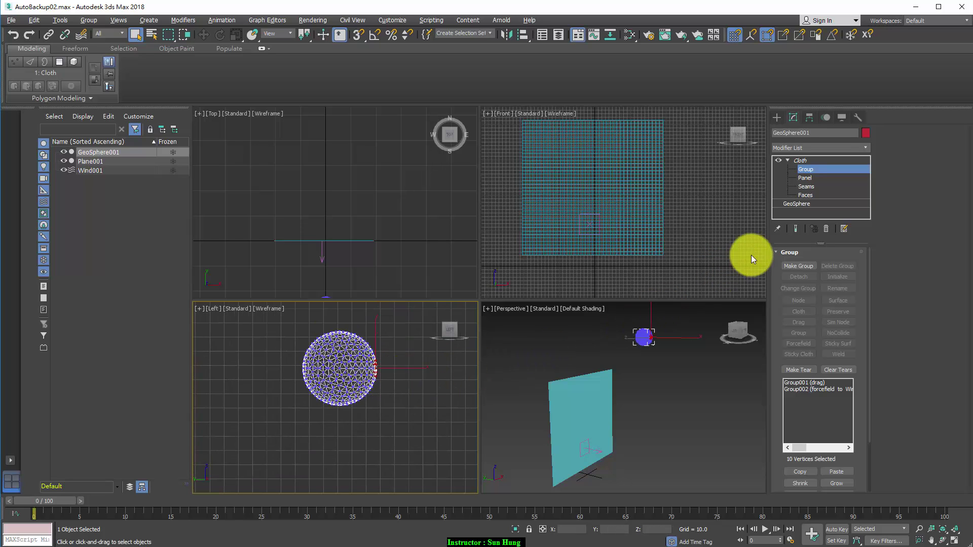
{"action": "left_click", "coordinate": [798, 266]}
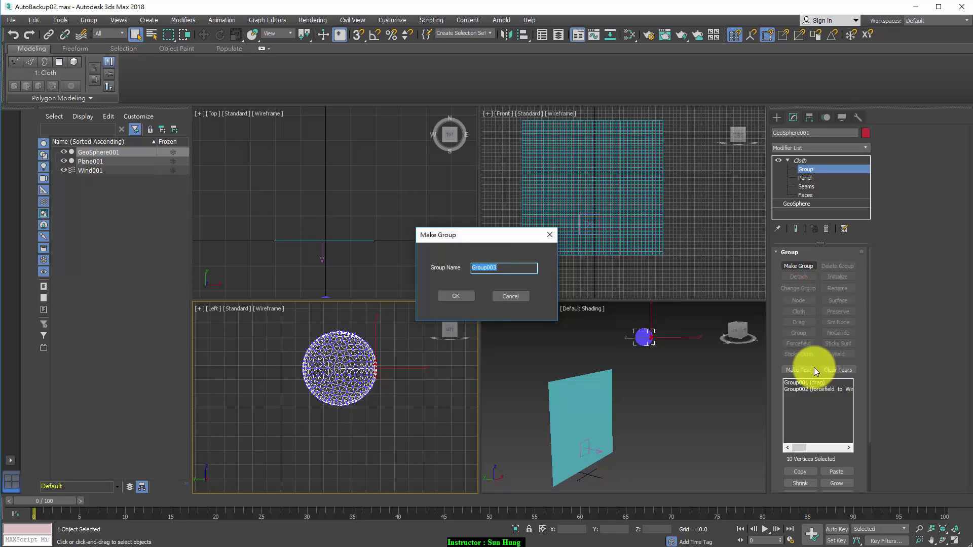
{"action": "left_click", "coordinate": [458, 297]}
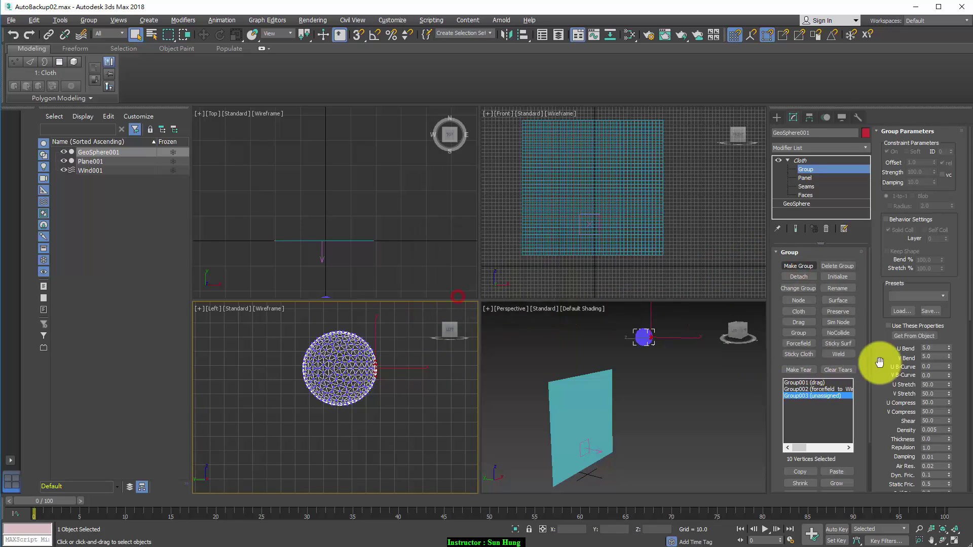
Step: Assign the sphere's vertex group a Sticky Cloth constraint to the plane and leave the Group level
{"action": "left_click", "coordinate": [801, 354]}
{"action": "left_click", "coordinate": [582, 424]}
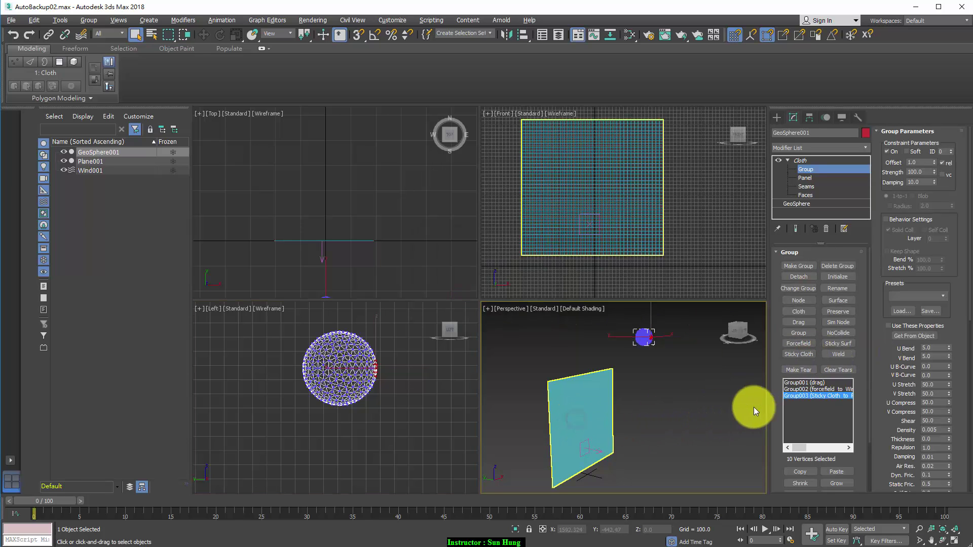
{"action": "middle_click_drag", "start_coordinate": [753, 406], "coordinate": [691, 394]}
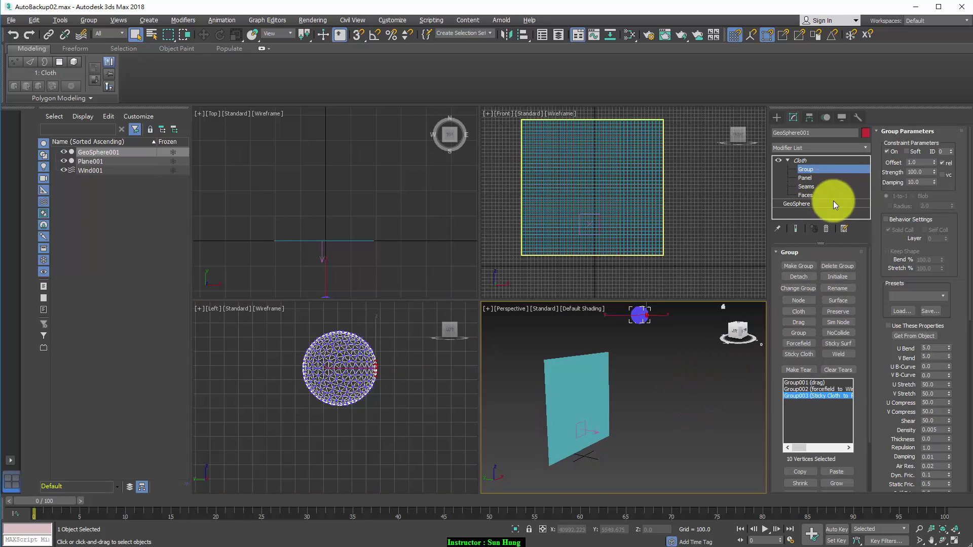
{"action": "left_click", "coordinate": [834, 158]}
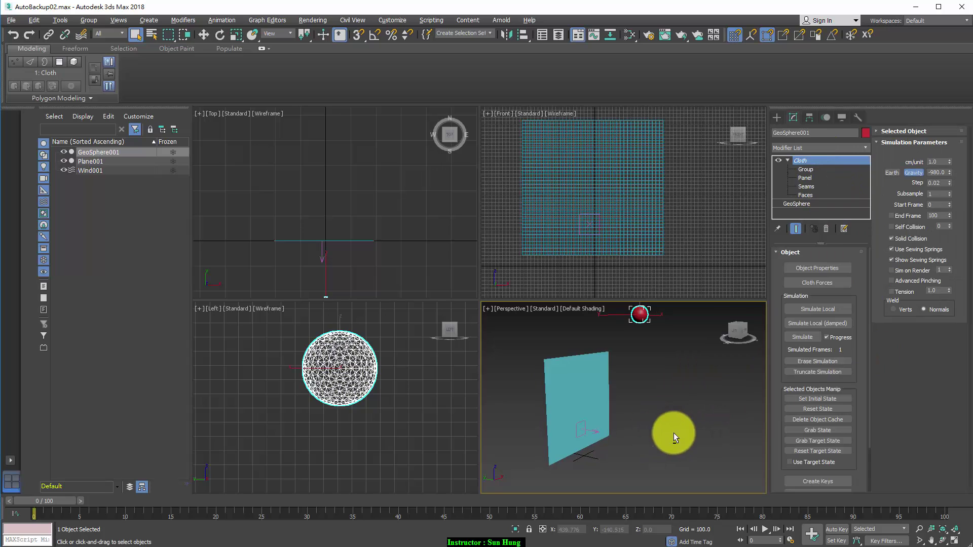
Step: Maximize the Perspective view, test the cloth with Simulate Local, and start the full simulation
{"action": "key", "text": "alt+w"}
{"action": "middle_click_drag", "start_coordinate": [673, 424], "coordinate": [684, 394], "text": "alt"}
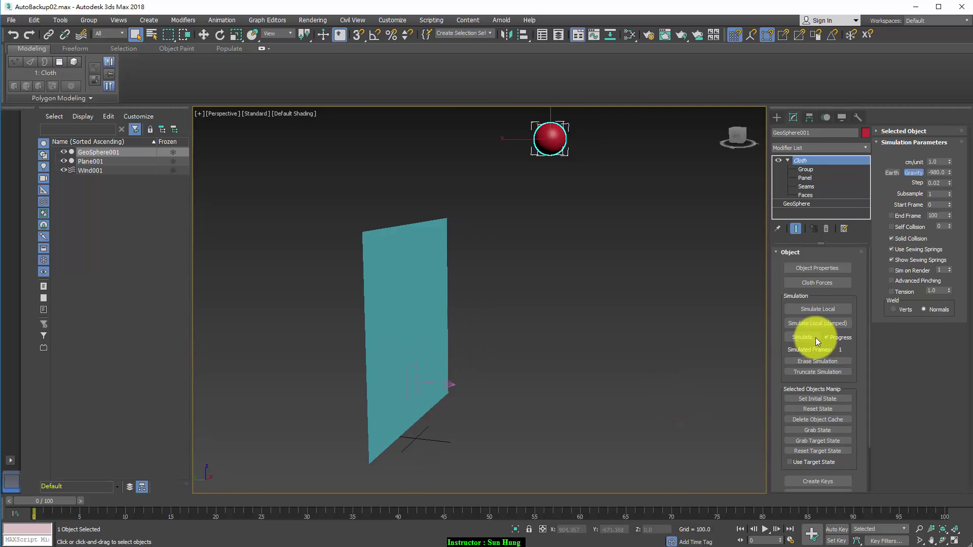
{"action": "left_click", "coordinate": [828, 307]}
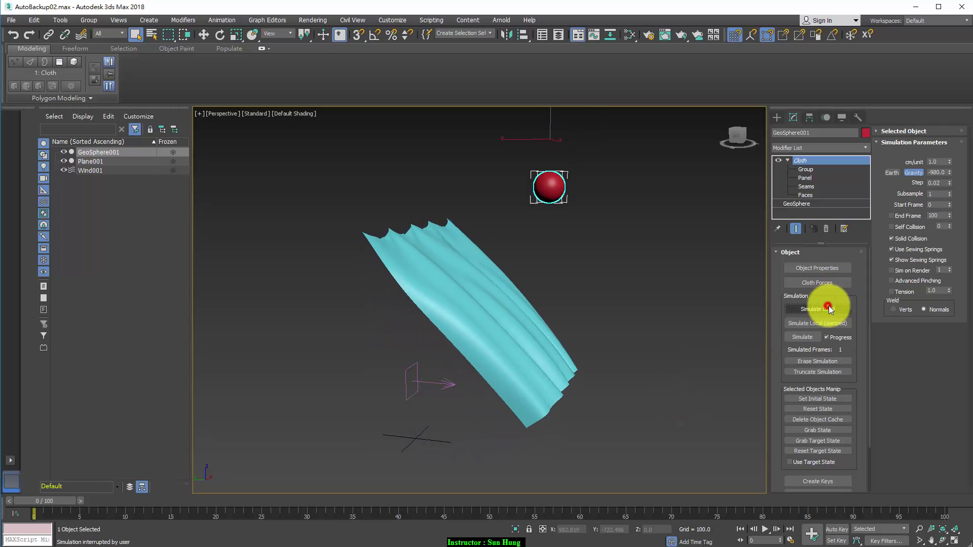
{"action": "left_click", "coordinate": [809, 339]}
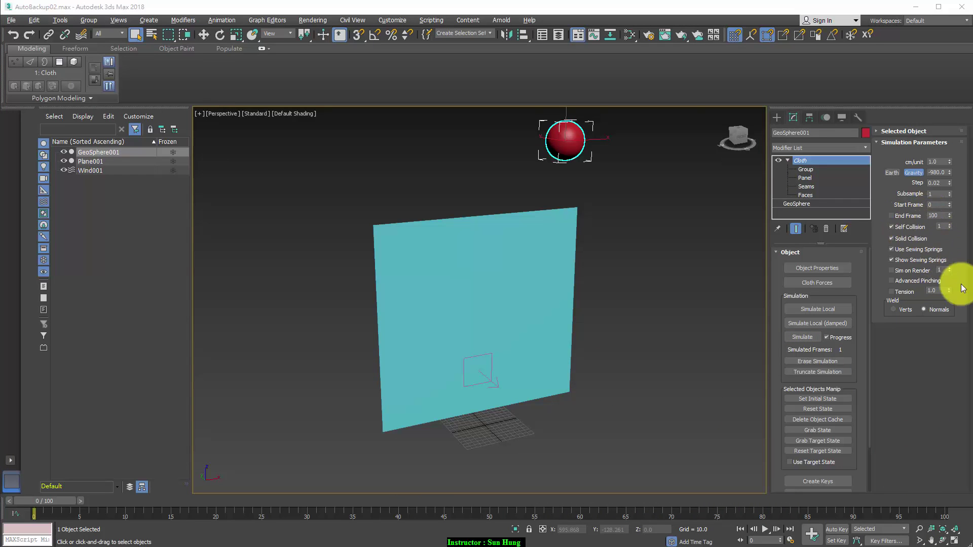
Step: Run Simulate Local again from a side view of the curtain and stop it after the wind has lifted the cloth
{"action": "middle_click_drag", "start_coordinate": [542, 313], "coordinate": [631, 291], "text": "alt"}
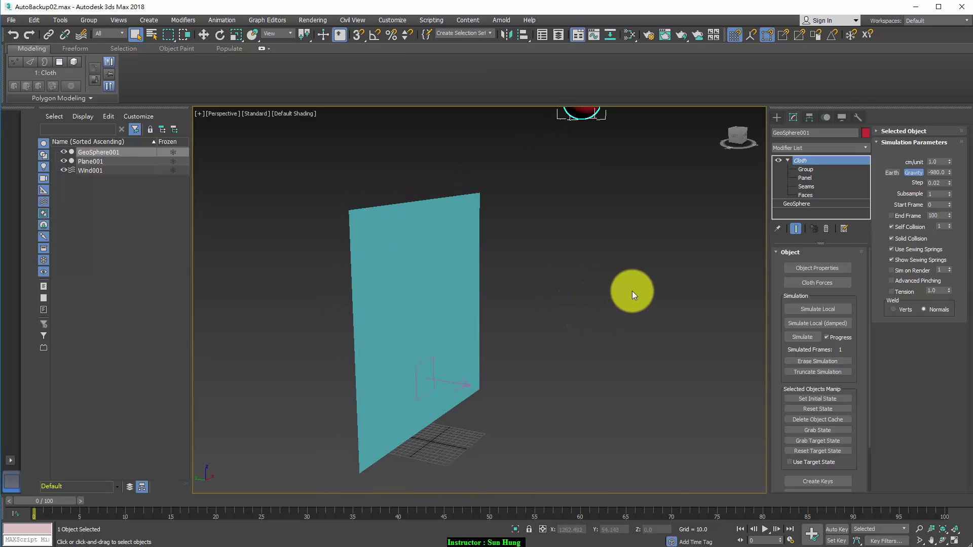
{"action": "left_click", "coordinate": [830, 307]}
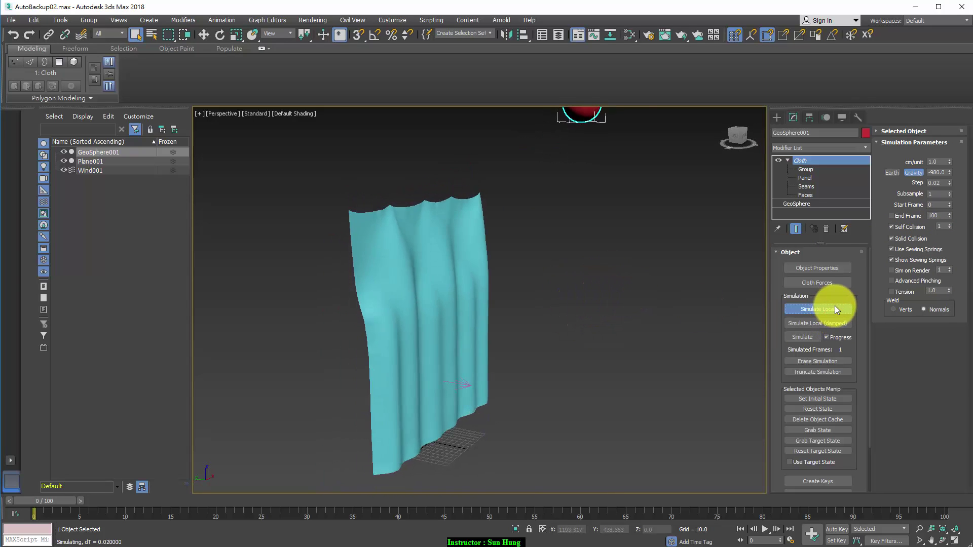
{"action": "left_click", "coordinate": [834, 307]}
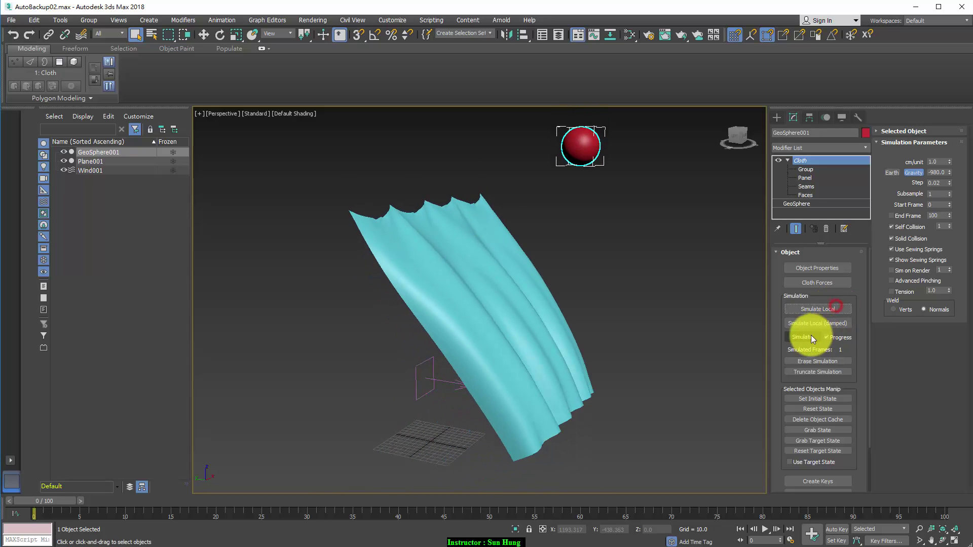
Step: Run the full cloth simulation and play it back from frame 0, stopping at frame 60 with the sphere on the curtain
{"action": "left_click", "coordinate": [807, 337]}
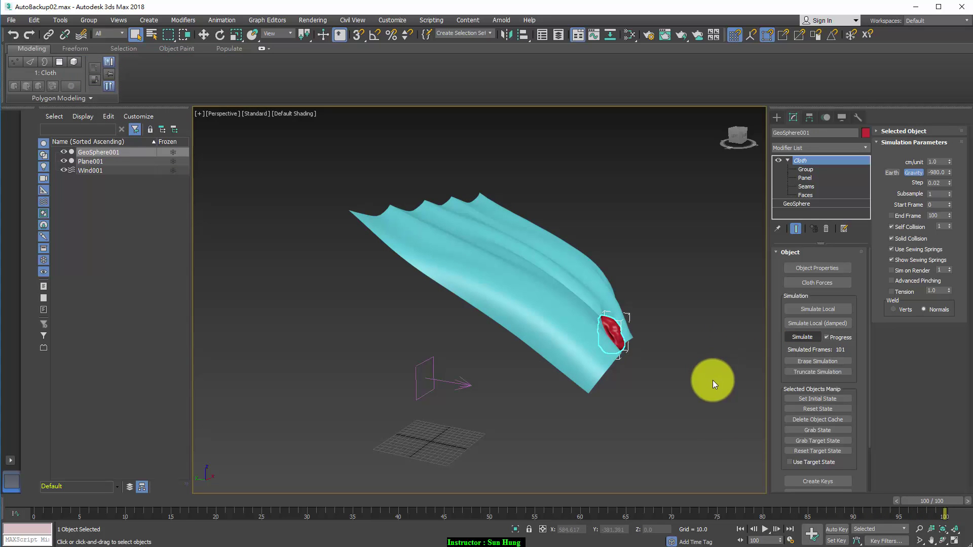
{"action": "middle_click_drag", "start_coordinate": [723, 442], "coordinate": [844, 505], "text": "alt"}
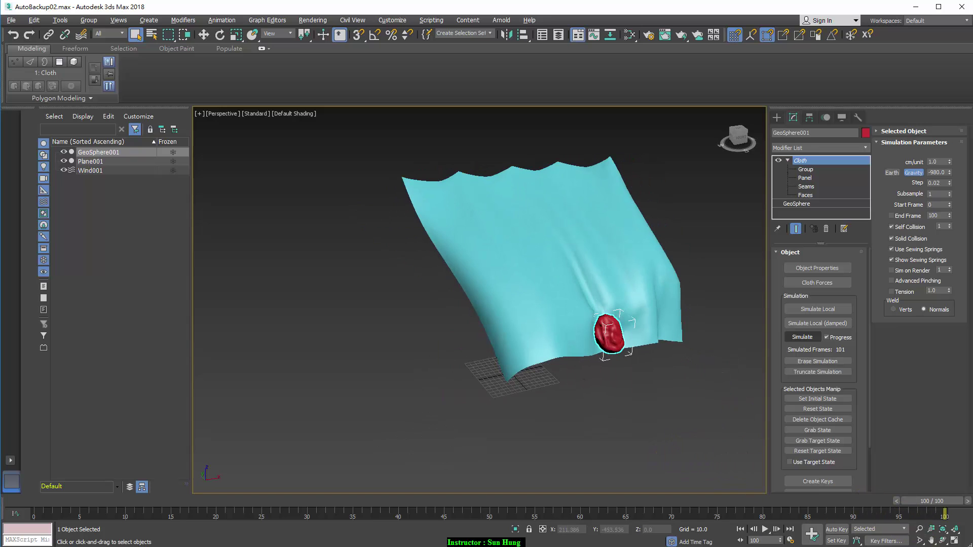
{"action": "left_click_drag", "start_coordinate": [931, 500], "coordinate": [47, 449]}
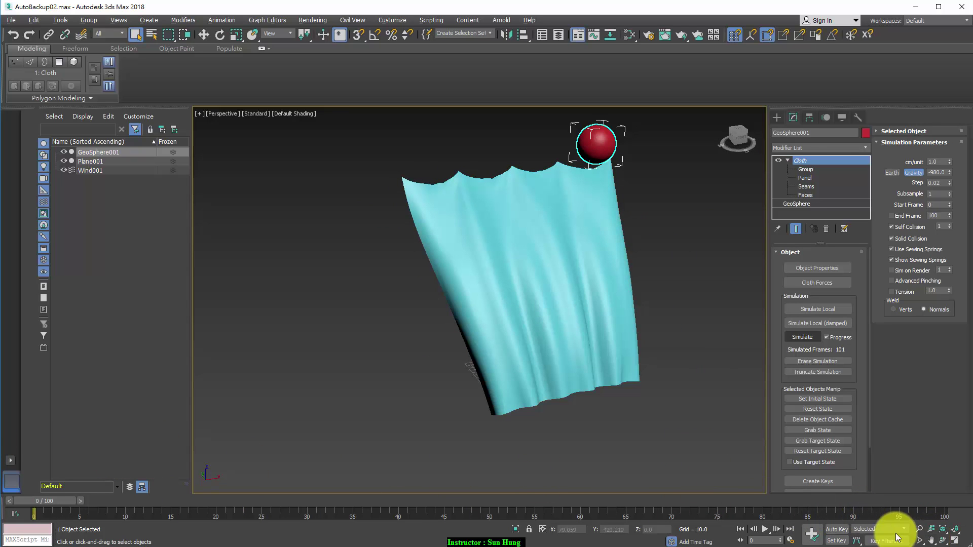
{"action": "left_click", "coordinate": [761, 530]}
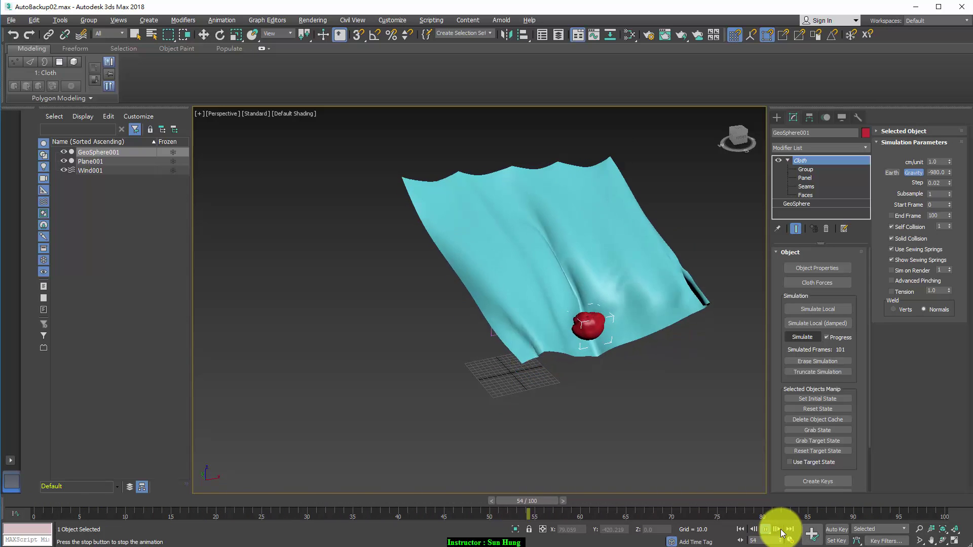
{"action": "left_click", "coordinate": [777, 529]}
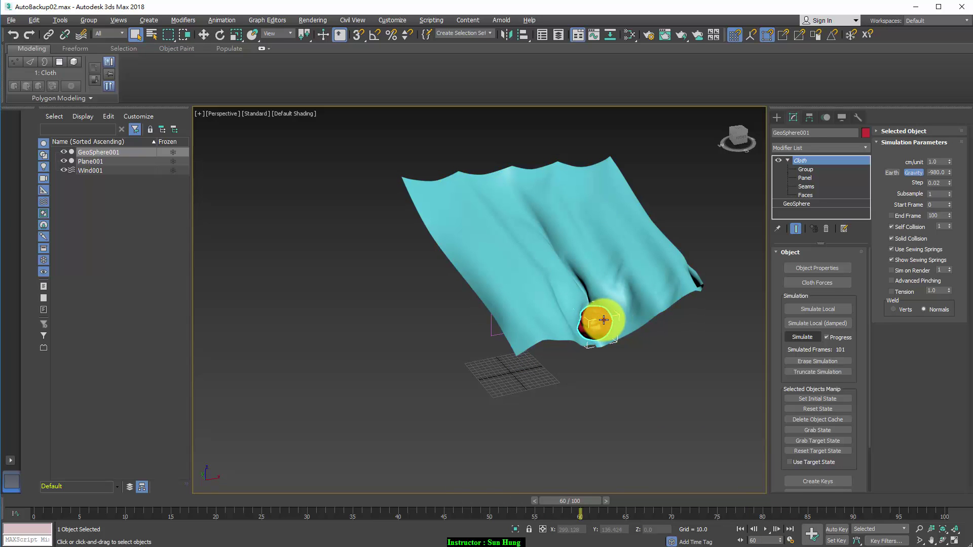
{"action": "left_click", "coordinate": [825, 269]}
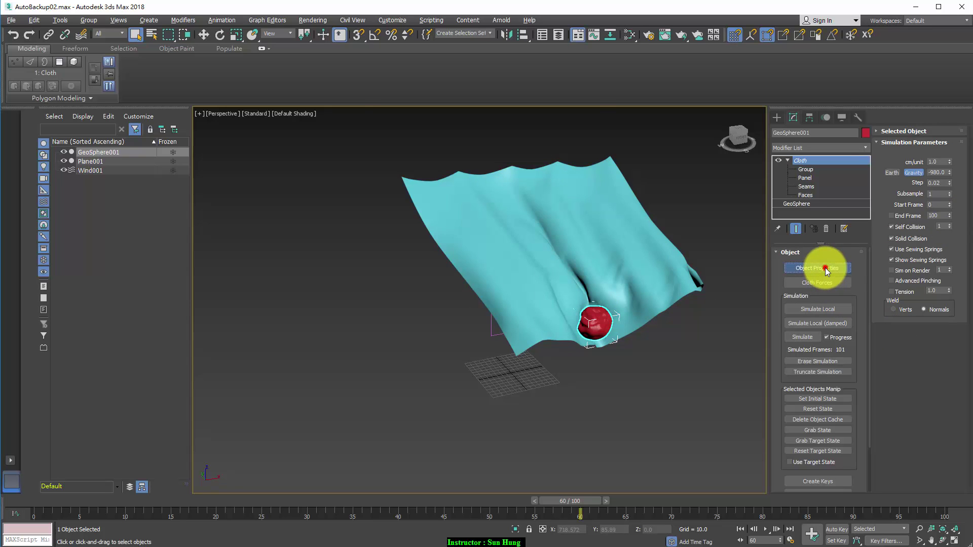
{"action": "left_click", "coordinate": [597, 97]}
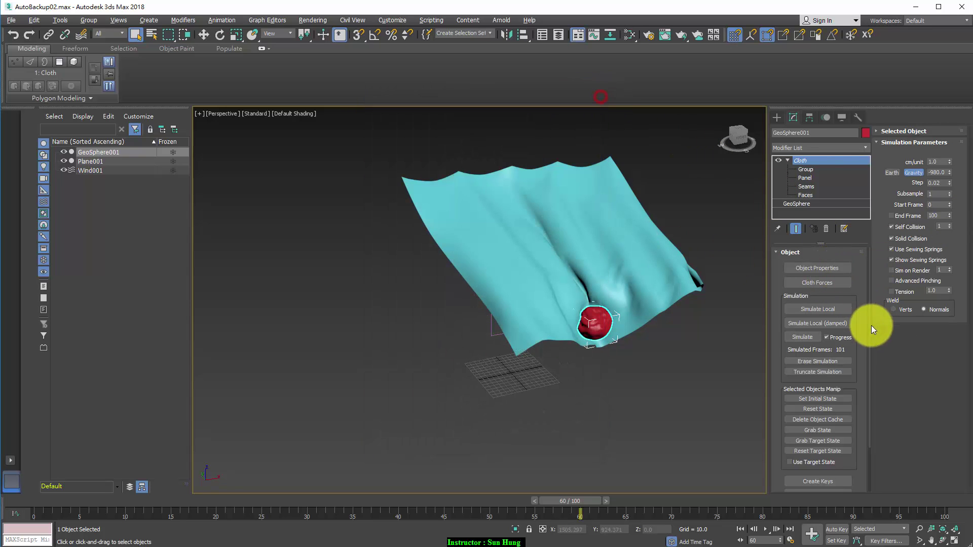
{"action": "left_click", "coordinate": [813, 166]}
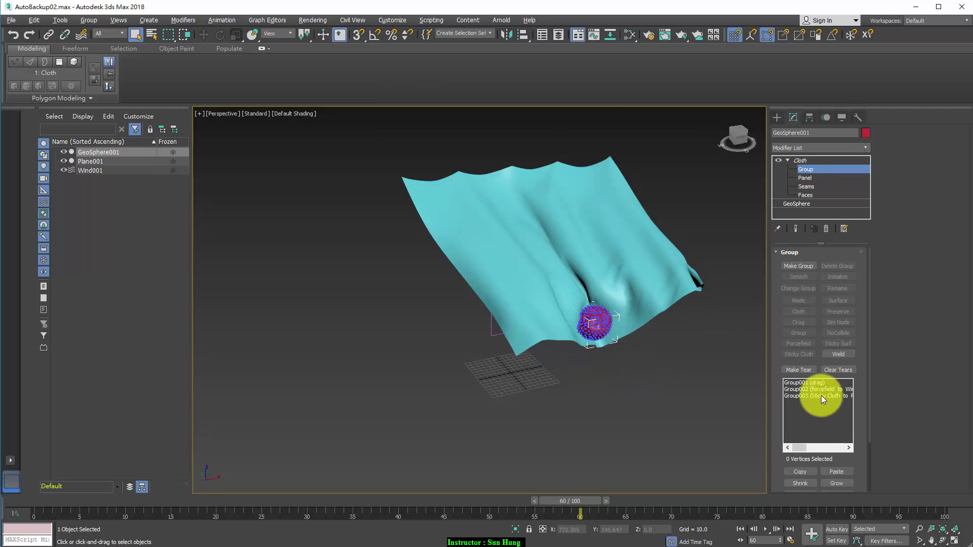
{"action": "left_click", "coordinate": [803, 161]}
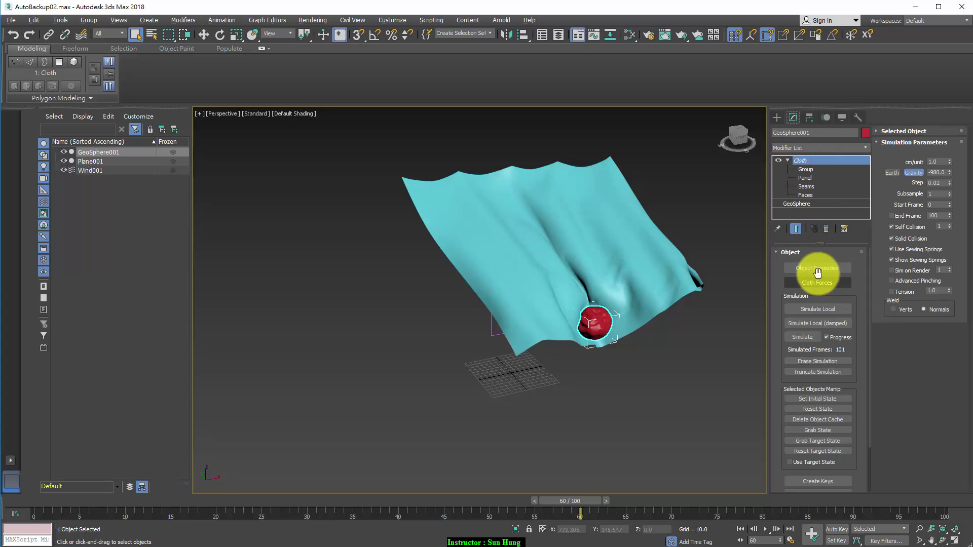
Step: Try setting the sphere's cloth Pressure and pressure Damping to 0.5 in Object Properties, and close the dialog
{"action": "left_click", "coordinate": [818, 269]}
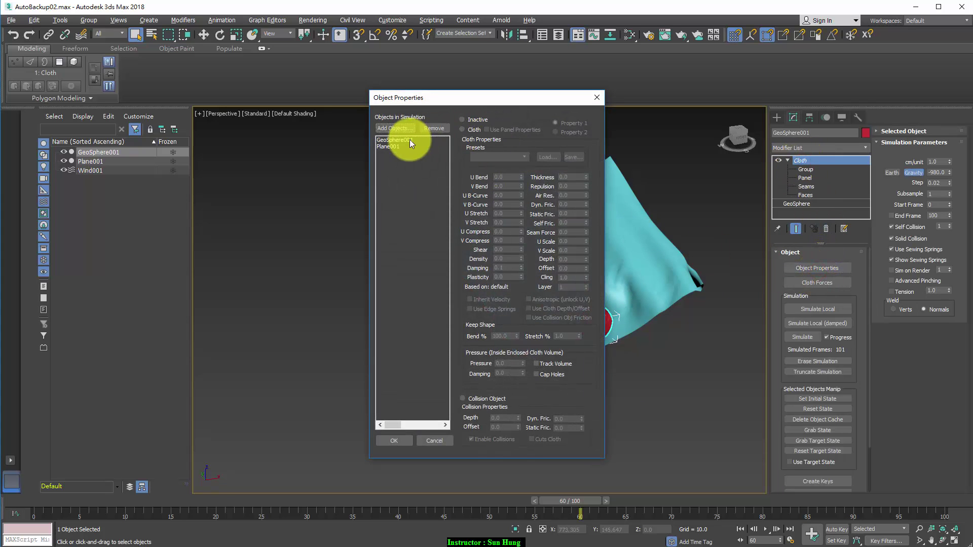
{"action": "left_click", "coordinate": [400, 142]}
{"action": "left_click", "coordinate": [482, 131]}
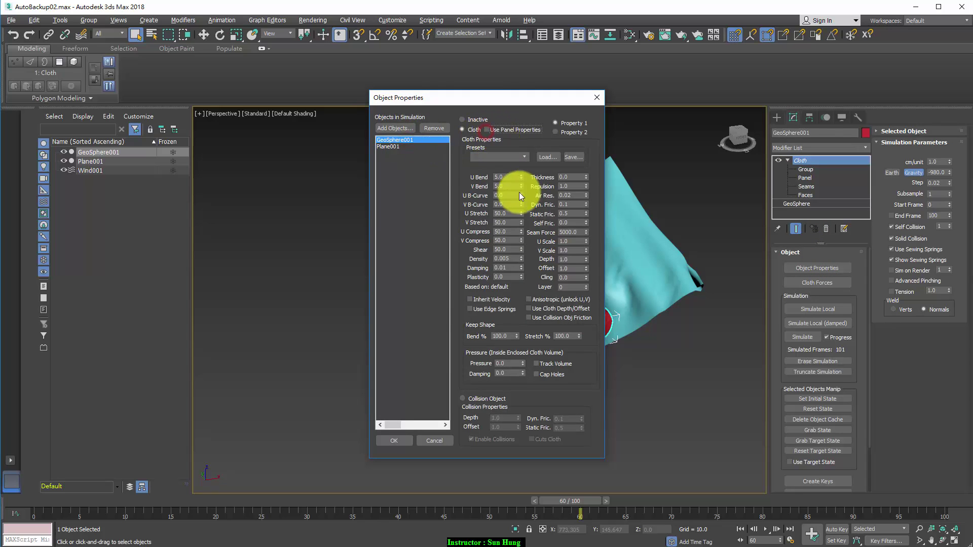
{"action": "left_click", "coordinate": [518, 363]}
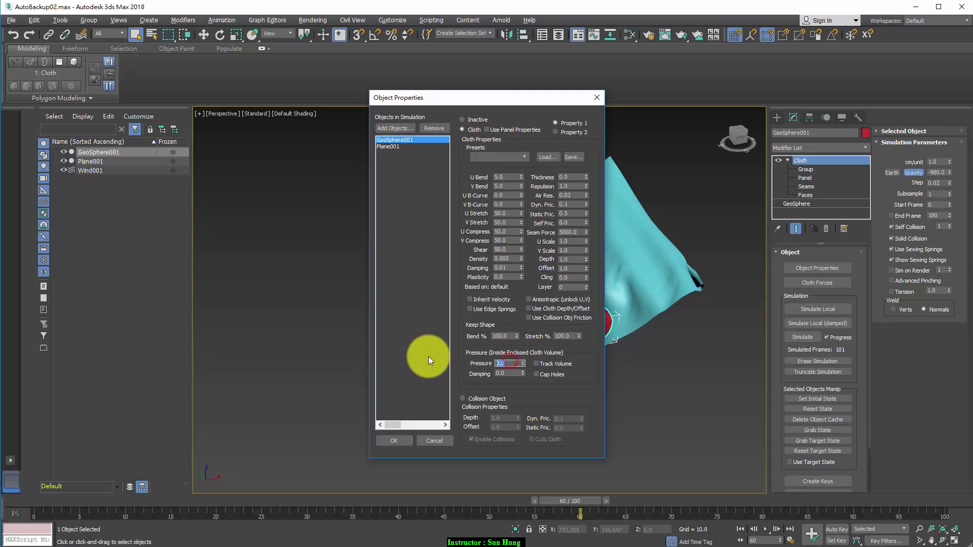
{"action": "type", "text": "1"}
{"action": "key", "text": "Return"}
{"action": "type", "text": "0.1"}
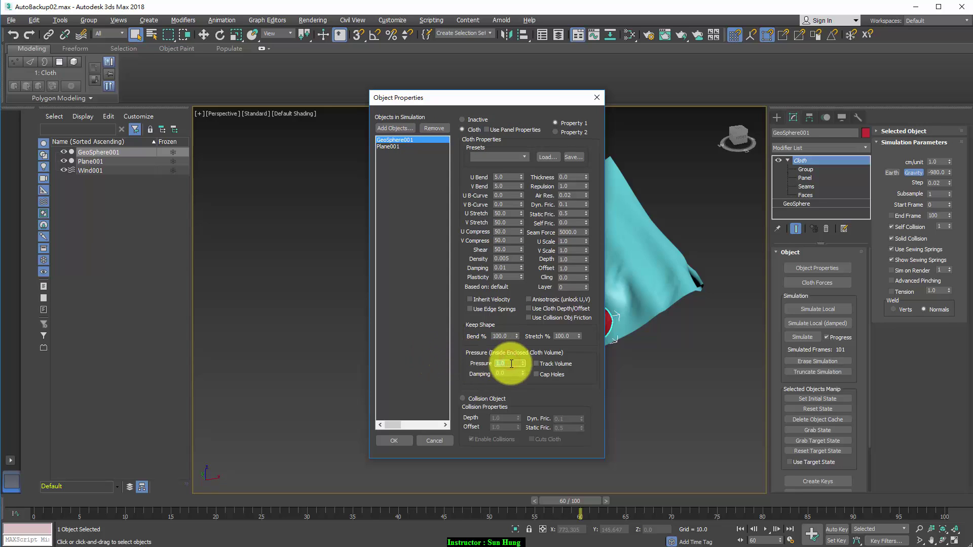
{"action": "left_click", "coordinate": [512, 373]}
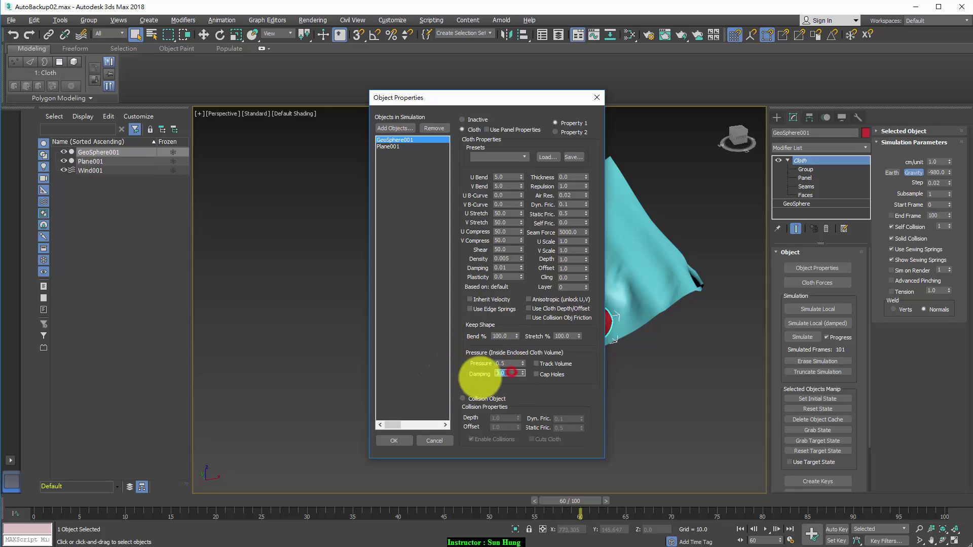
{"action": "type", "text": "0.5"}
{"action": "key", "text": "Return"}
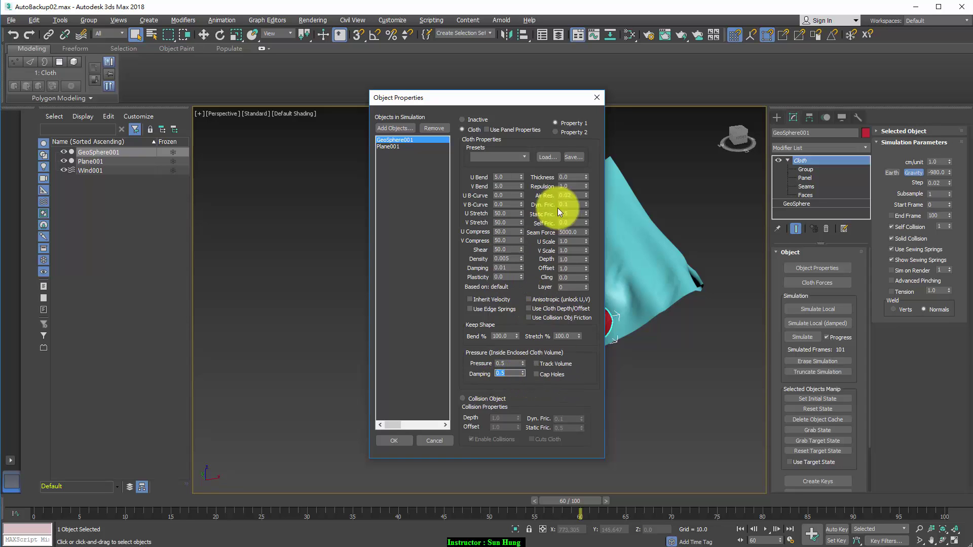
{"action": "left_click", "coordinate": [596, 97]}
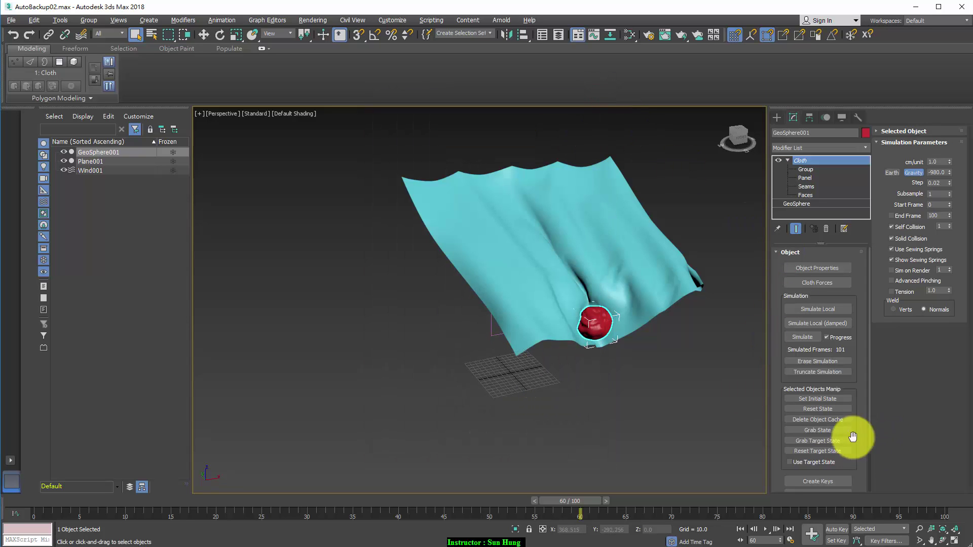
Step: Reset the simulated state of the sphere, and do the same for the curtain plane
{"action": "left_click", "coordinate": [830, 407]}
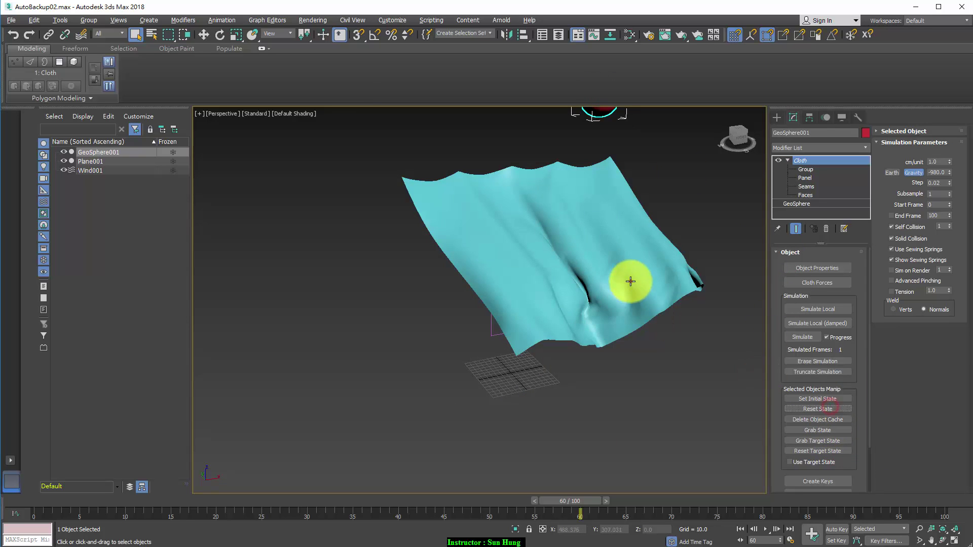
{"action": "left_click", "coordinate": [630, 282]}
{"action": "left_click", "coordinate": [823, 408]}
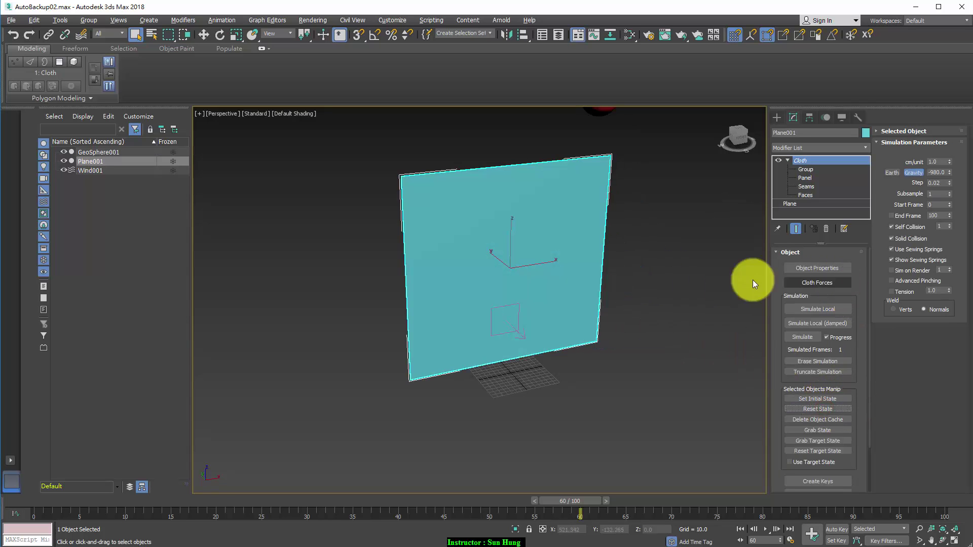
Step: Run Simulate Local briefly on the cloth, and start a full simulation but cancel it before frame 100
{"action": "left_click", "coordinate": [824, 308]}
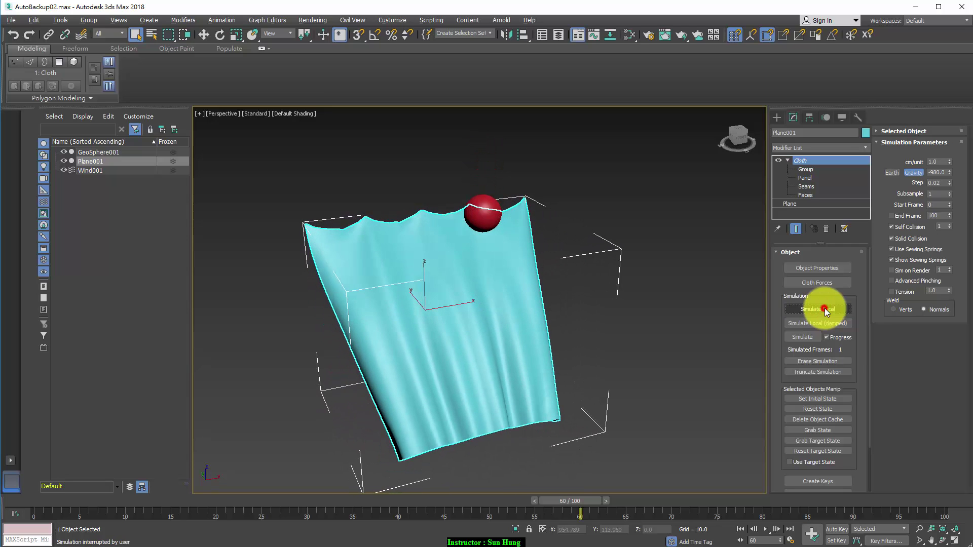
{"action": "left_click", "coordinate": [823, 308]}
{"action": "left_click", "coordinate": [806, 338]}
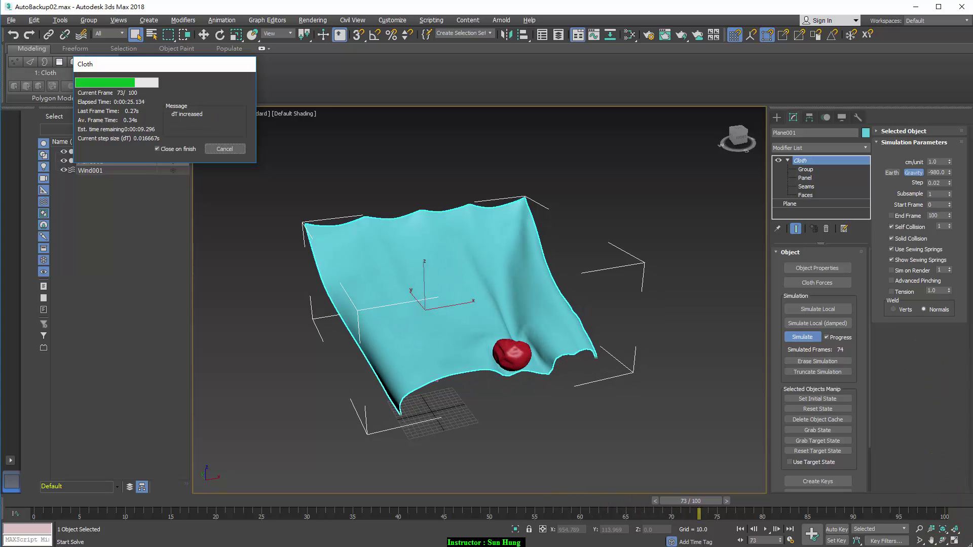
{"action": "key", "text": "Escape"}
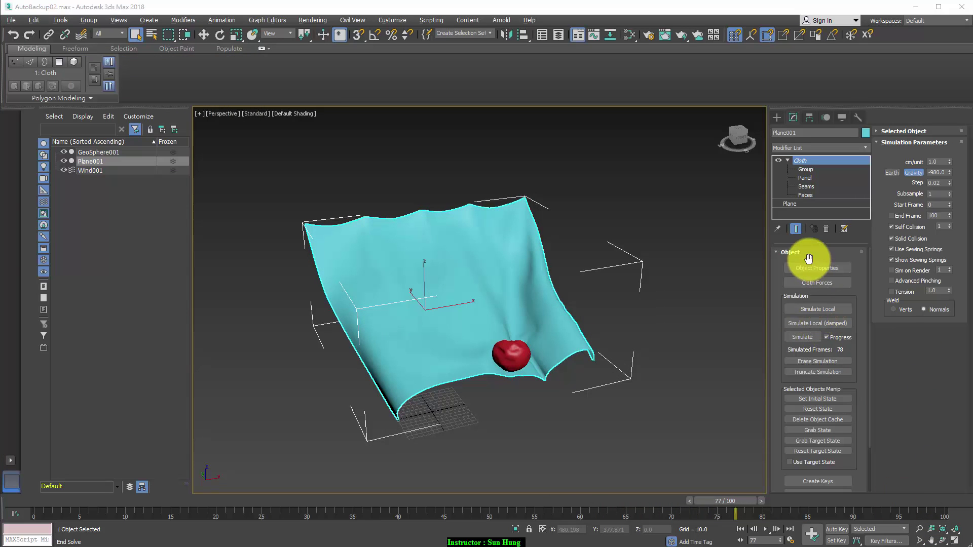
Step: Return the sphere to its original state with Reset State, and apply the same reset to the curtain plane
{"action": "left_click", "coordinate": [502, 368]}
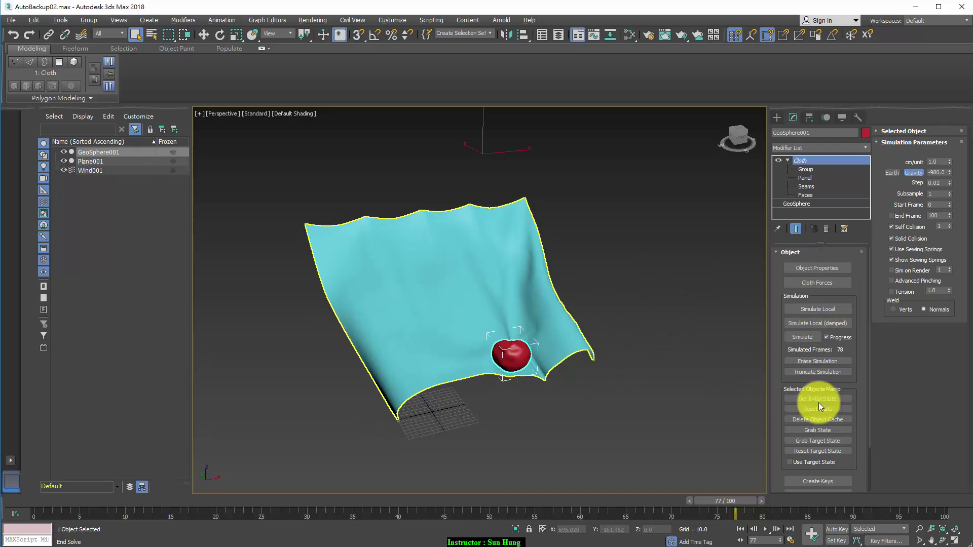
{"action": "left_click", "coordinate": [832, 411]}
{"action": "left_click", "coordinate": [532, 319]}
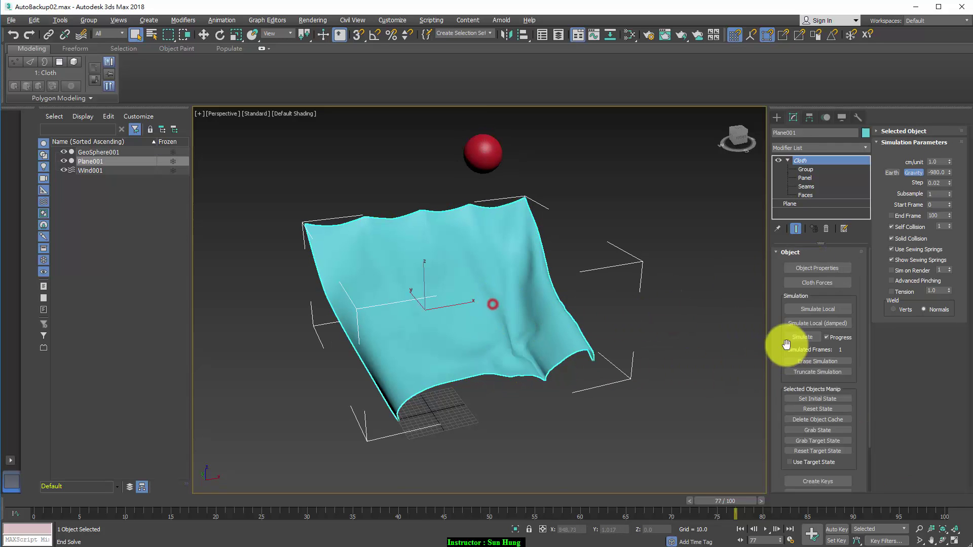
{"action": "left_click", "coordinate": [824, 410]}
Step: Set the sphere's cloth Pressure to 1.0 in Object Properties, adjust its pressure Damping, and accept the changes
{"action": "left_click", "coordinate": [819, 269]}
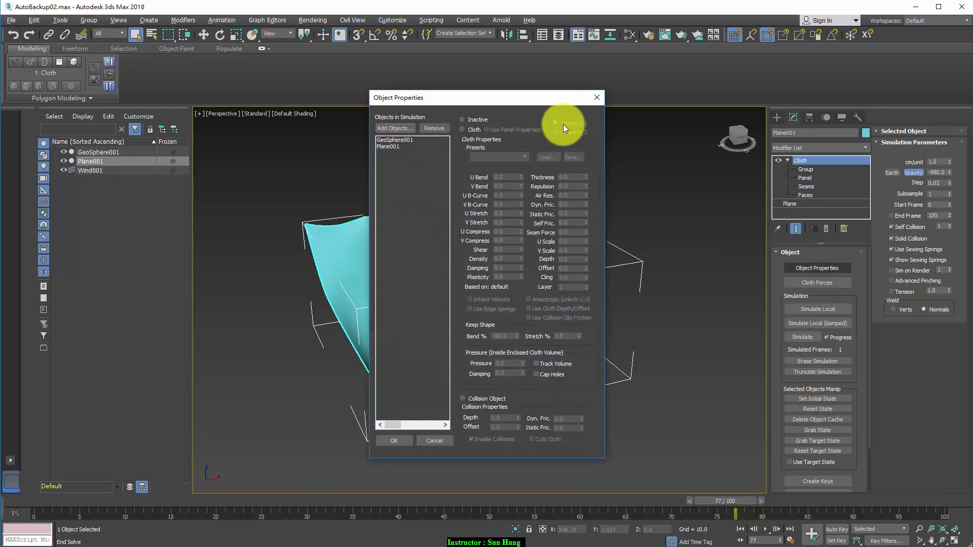
{"action": "left_click", "coordinate": [405, 140]}
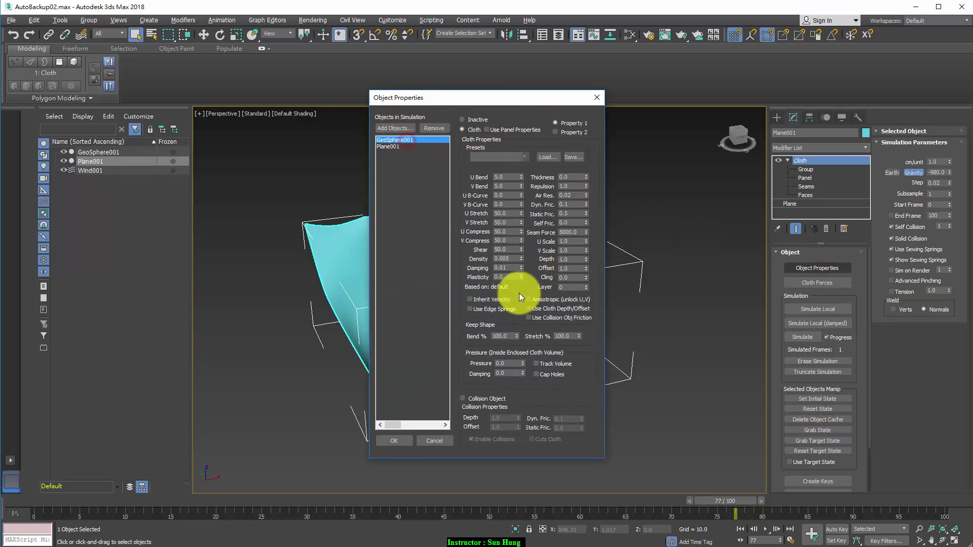
{"action": "left_click", "coordinate": [511, 364]}
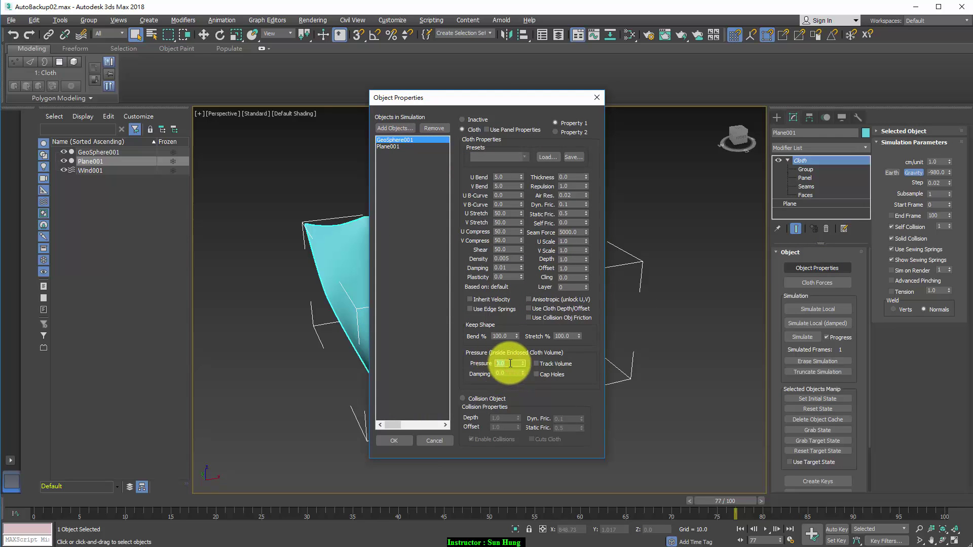
{"action": "type", "text": "1"}
{"action": "left_click", "coordinate": [508, 373]}
{"action": "type", "text": "14"}
{"action": "double_click", "coordinate": [503, 373]}
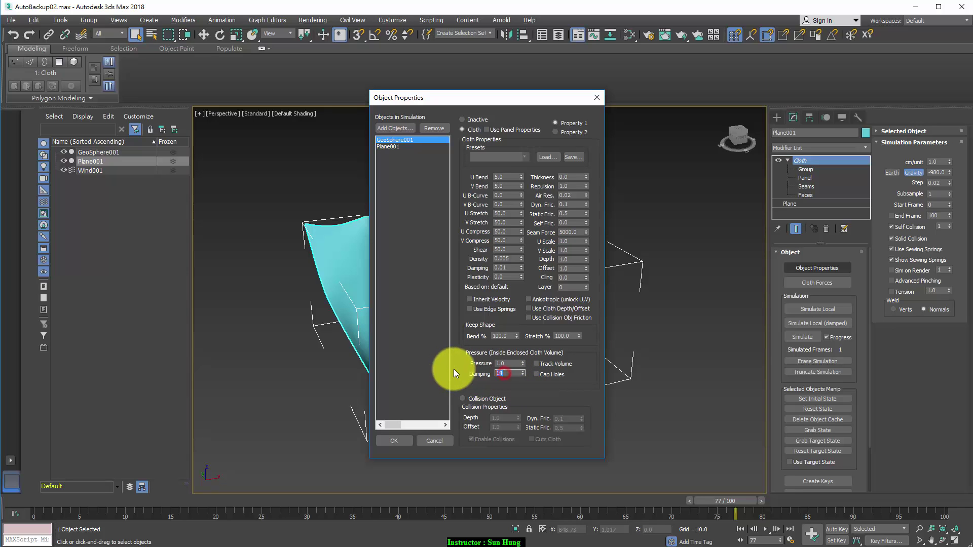
{"action": "left_click", "coordinate": [503, 374]}
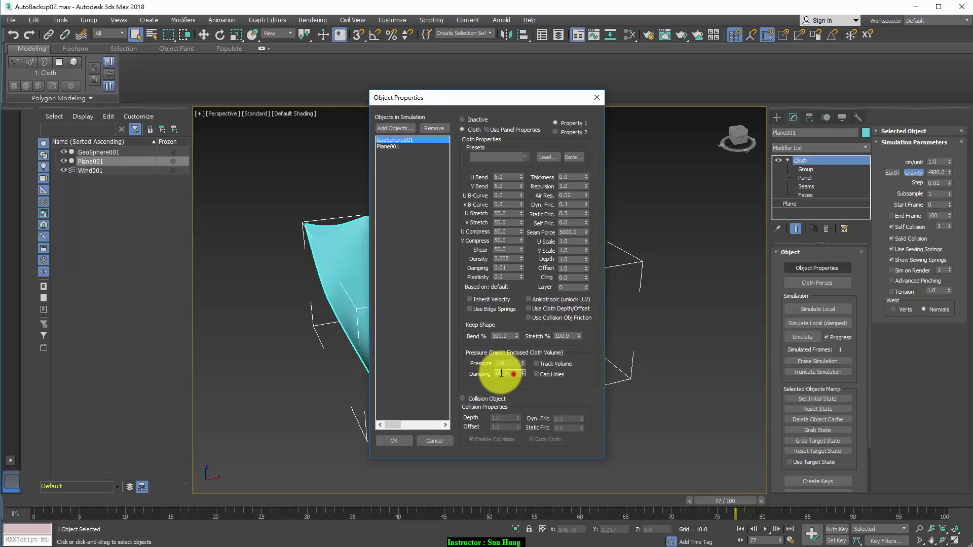
{"action": "left_click", "coordinate": [511, 375]}
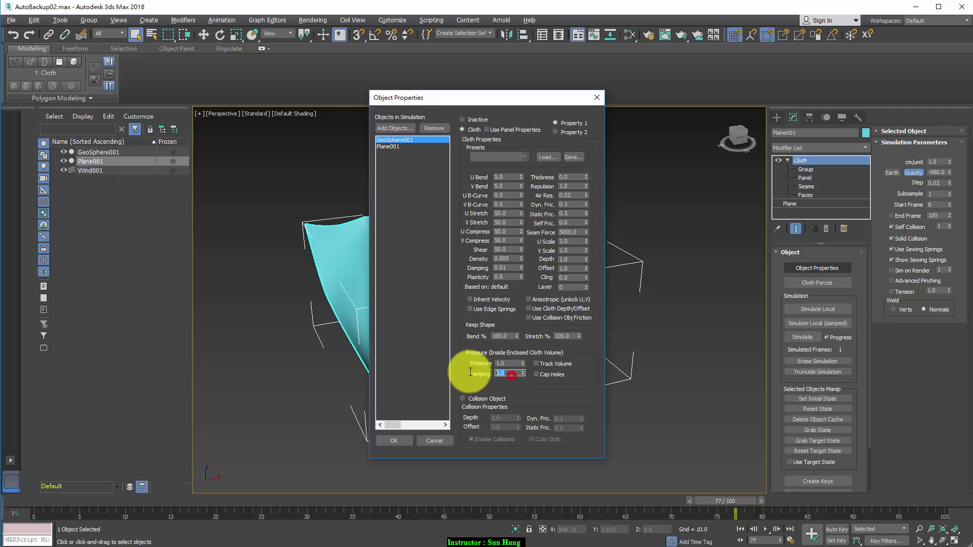
{"action": "left_click", "coordinate": [386, 443]}
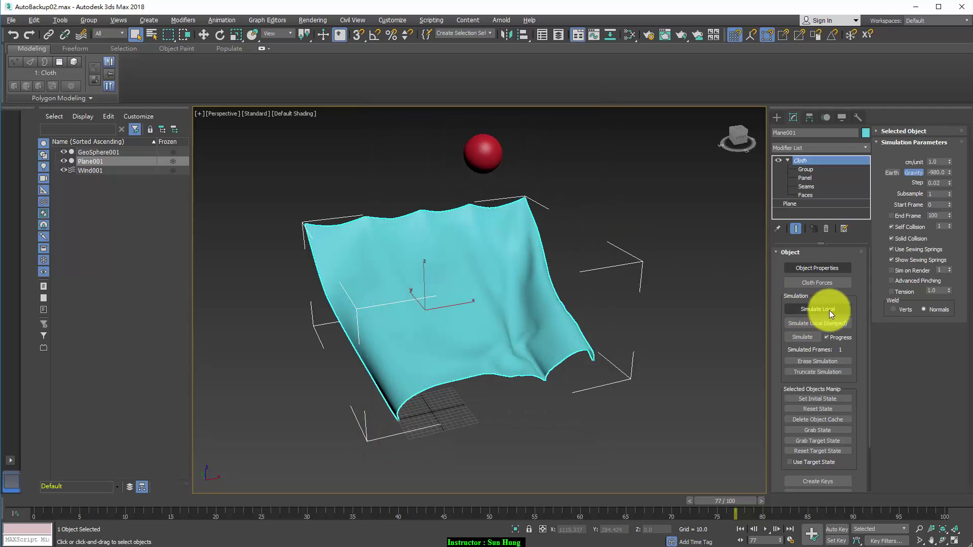
Step: Reset the curtain plane's state, test the cloth briefly with Simulate Local, and start the full 100-frame simulation
{"action": "left_click", "coordinate": [516, 294]}
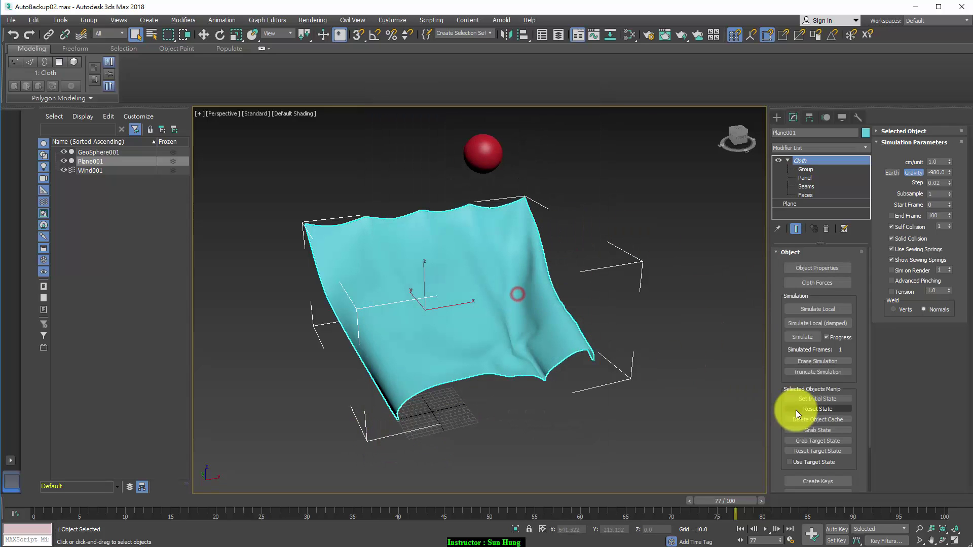
{"action": "left_click", "coordinate": [824, 411]}
{"action": "left_click", "coordinate": [831, 308]}
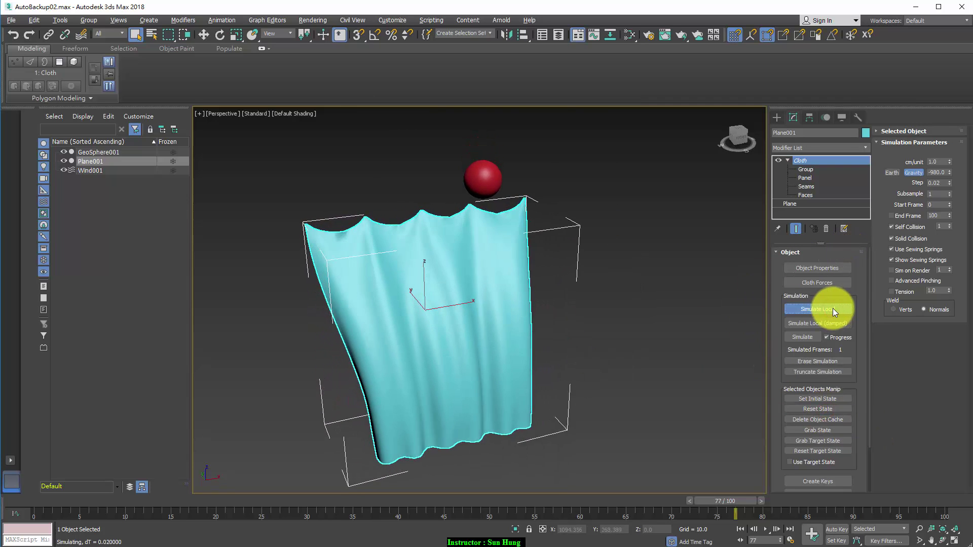
{"action": "left_click", "coordinate": [834, 308]}
{"action": "left_click", "coordinate": [799, 336]}
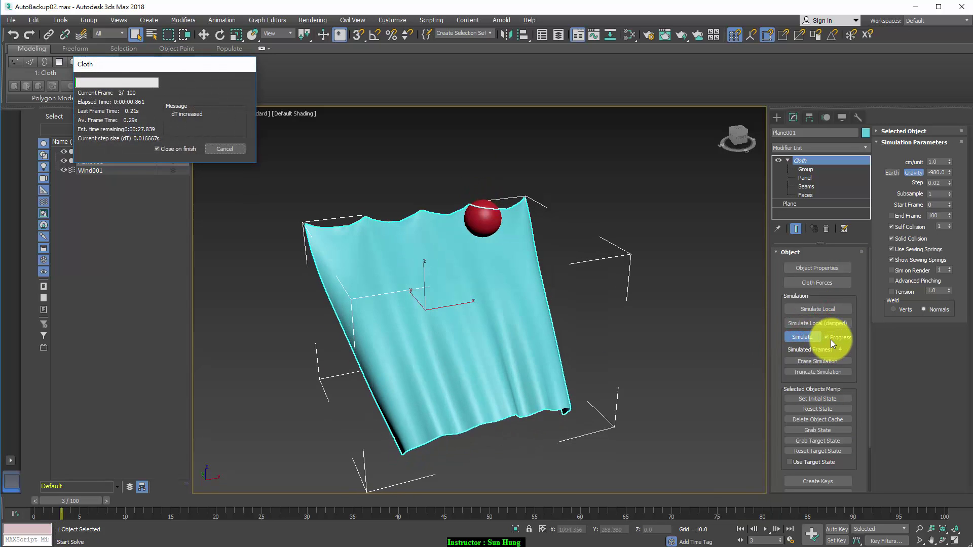